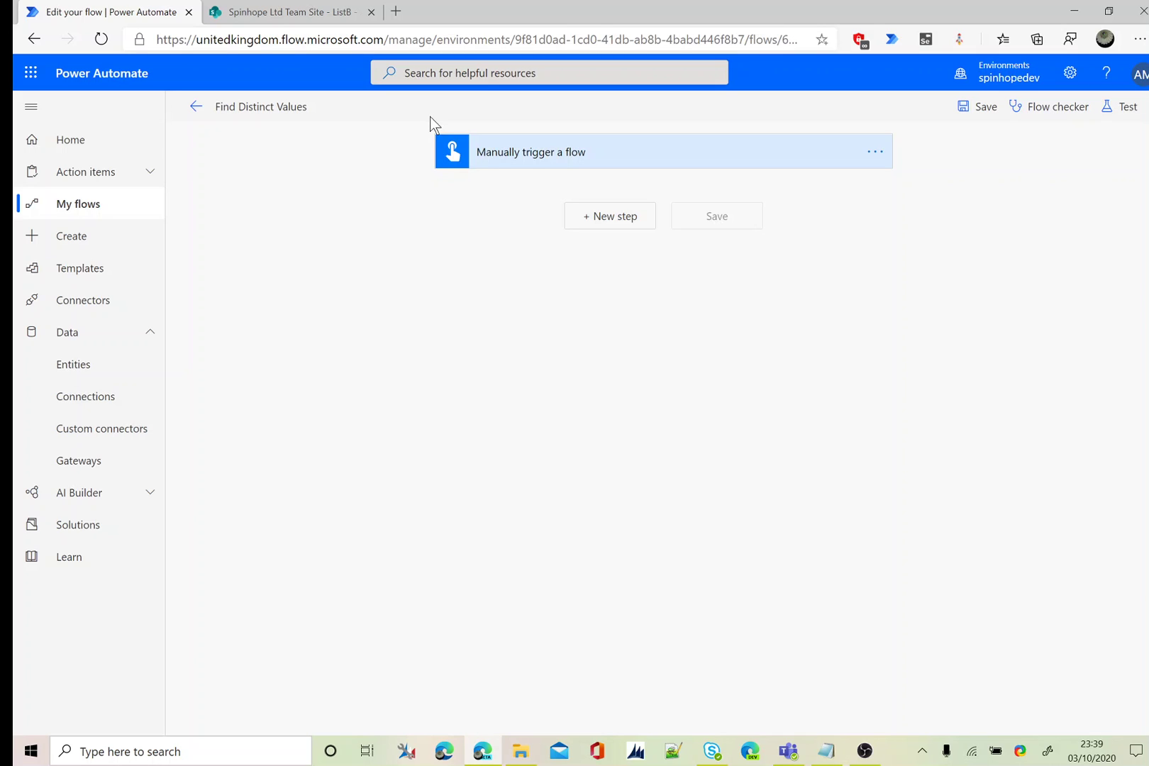
# Review the items of ListA and ListB on the SharePoint team site.
pyautogui.click(259, 13)
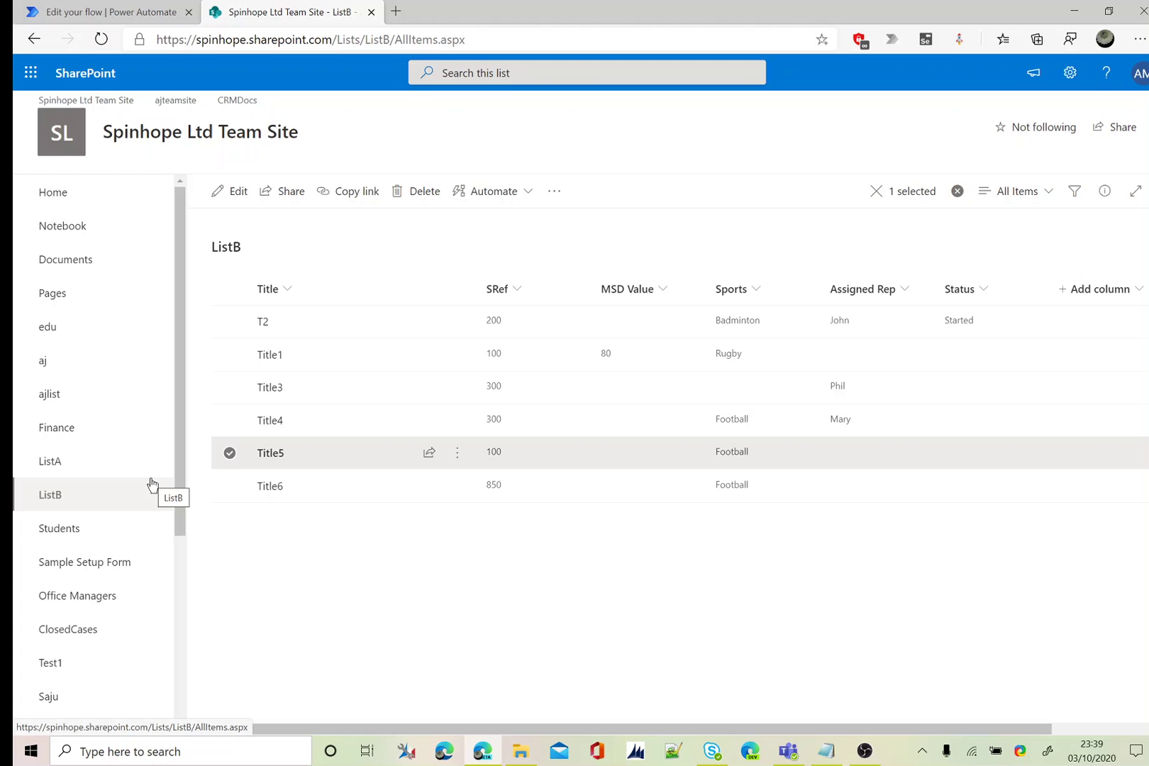
pyautogui.click(78, 470)
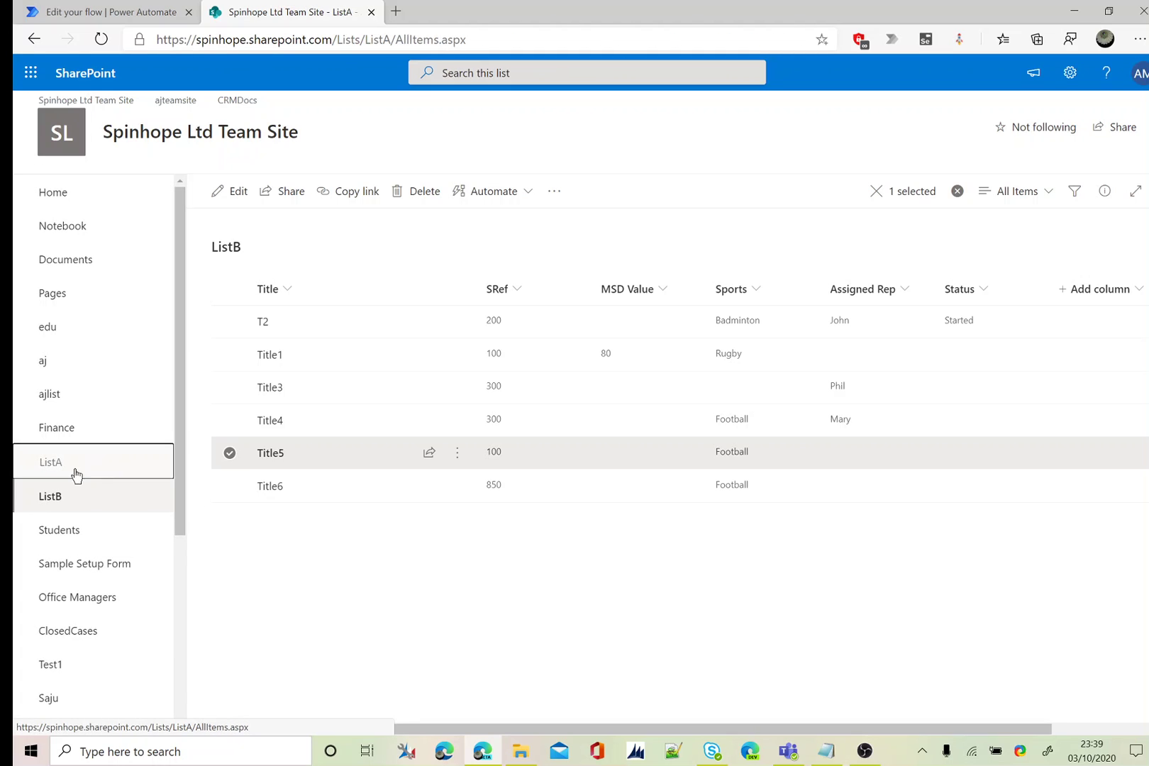
pyautogui.click(69, 502)
pyautogui.click(56, 465)
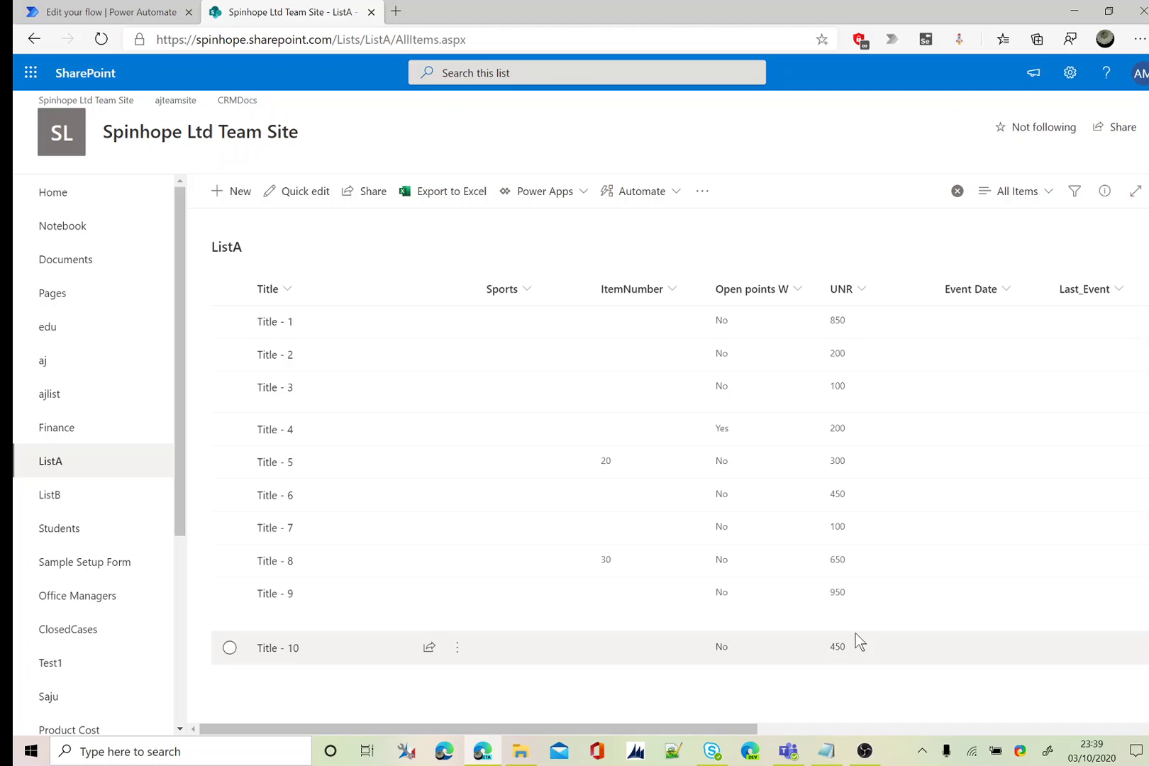
pyautogui.click(867, 385)
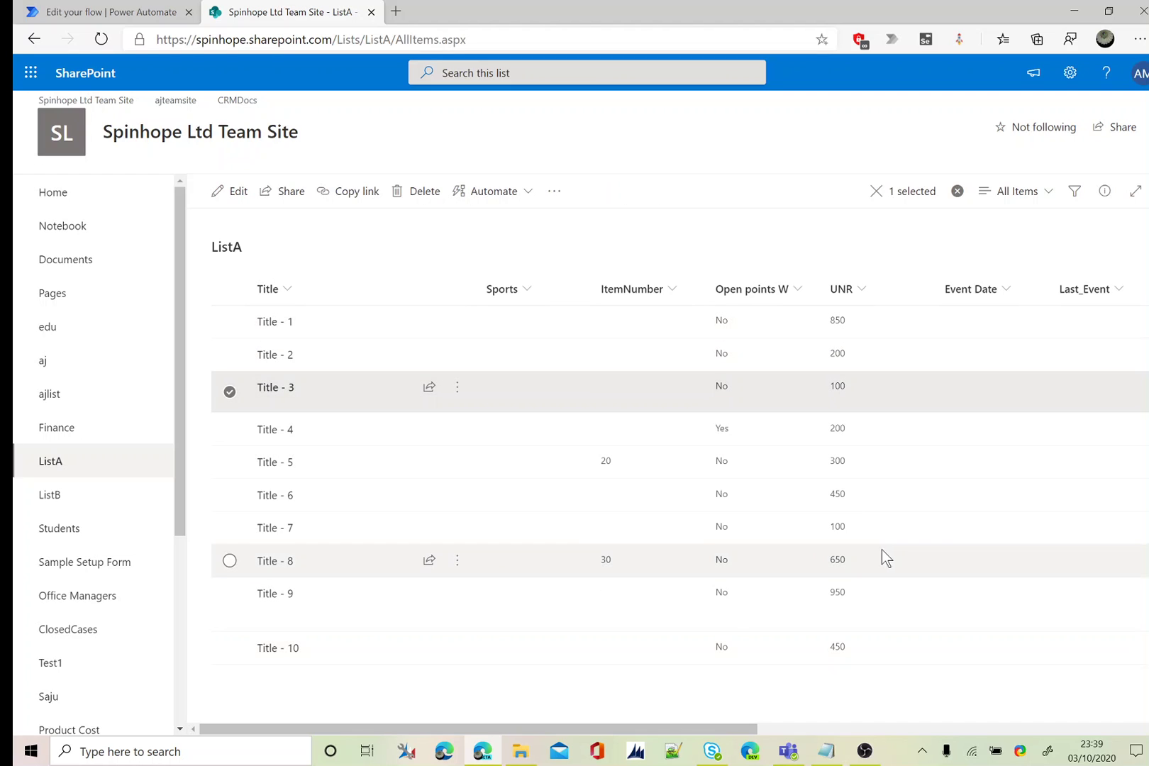
pyautogui.click(865, 532)
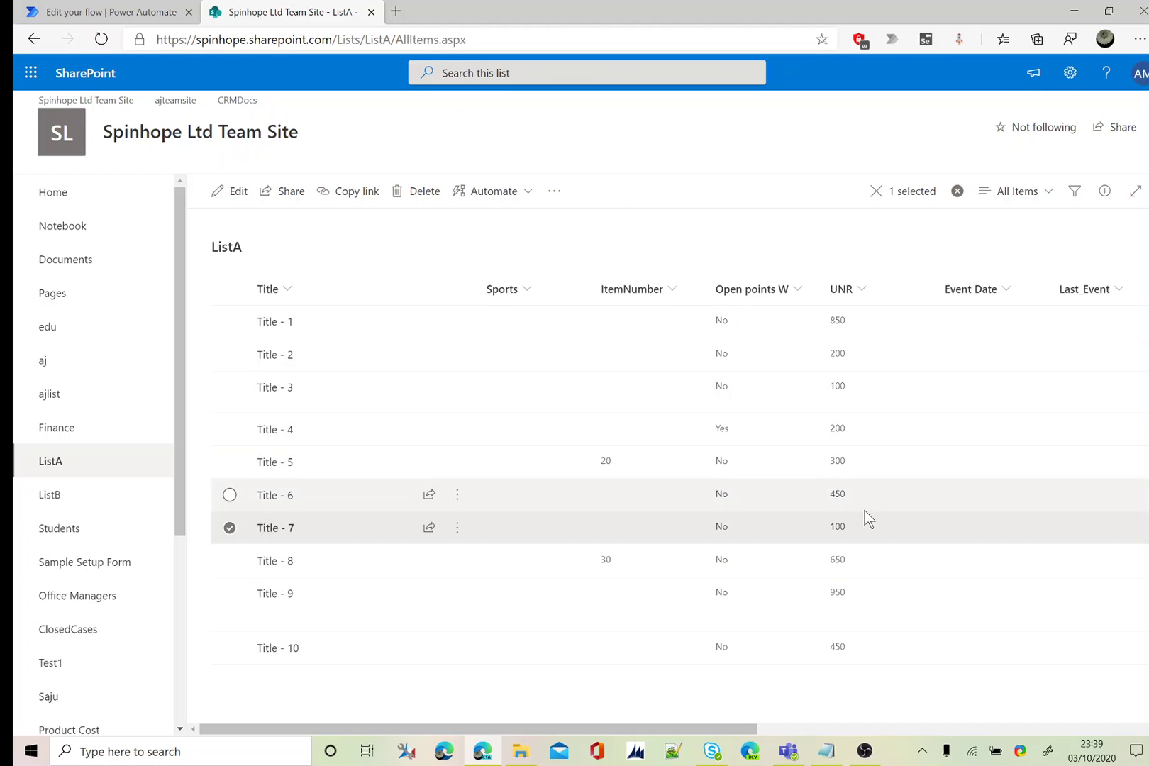
pyautogui.click(57, 501)
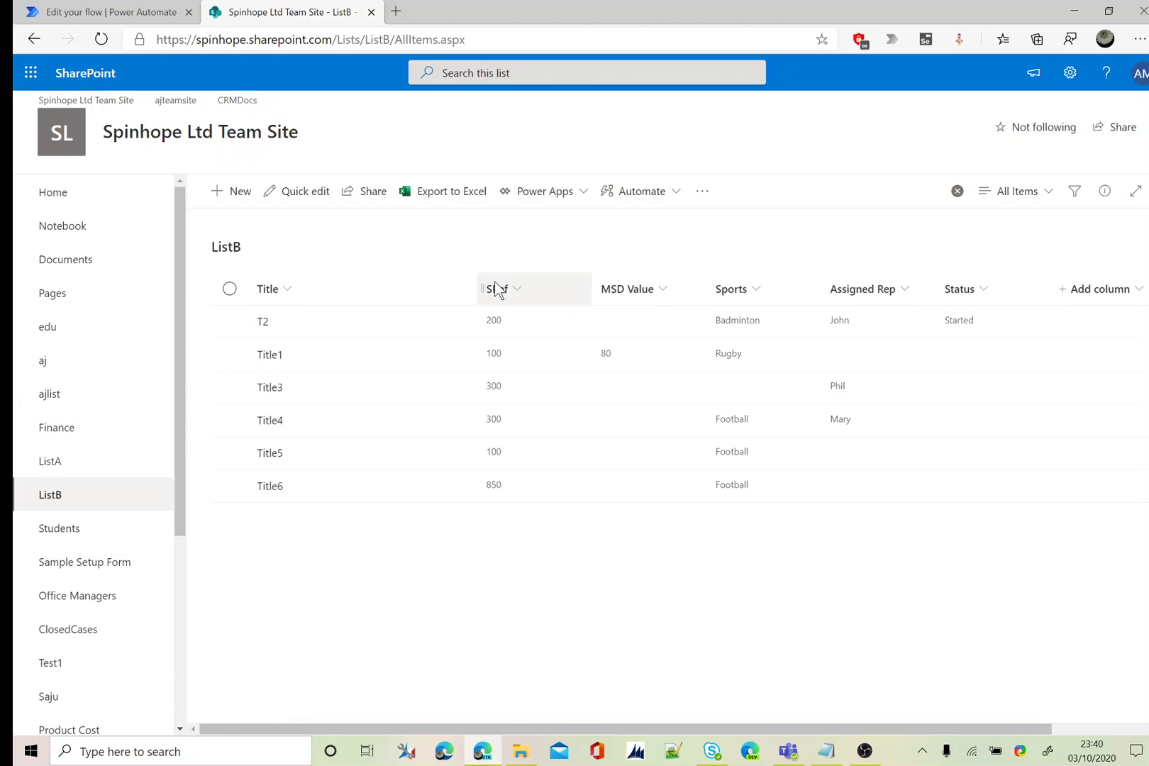
pyautogui.click(521, 365)
pyautogui.click(529, 423)
pyautogui.click(527, 396)
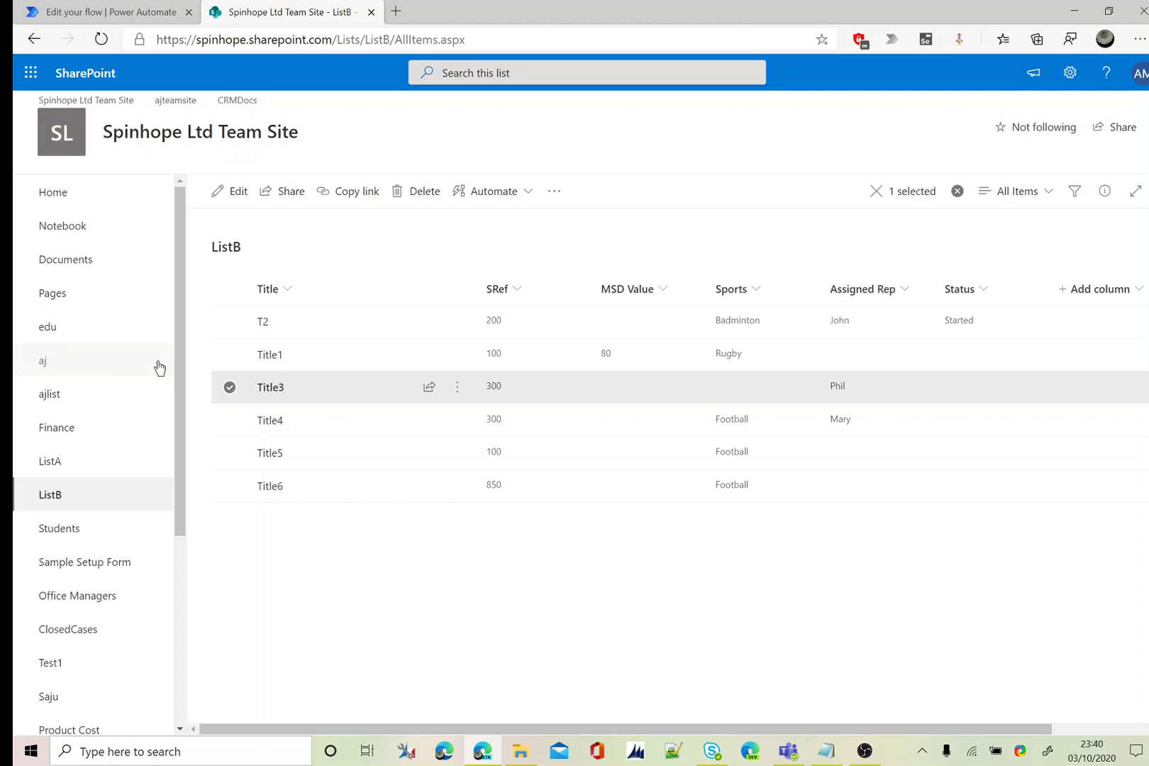
pyautogui.click(81, 460)
# Add a SharePoint Get items step reading ListA from the Spinhope Ltd Team Site.
pyautogui.click(153, 13)
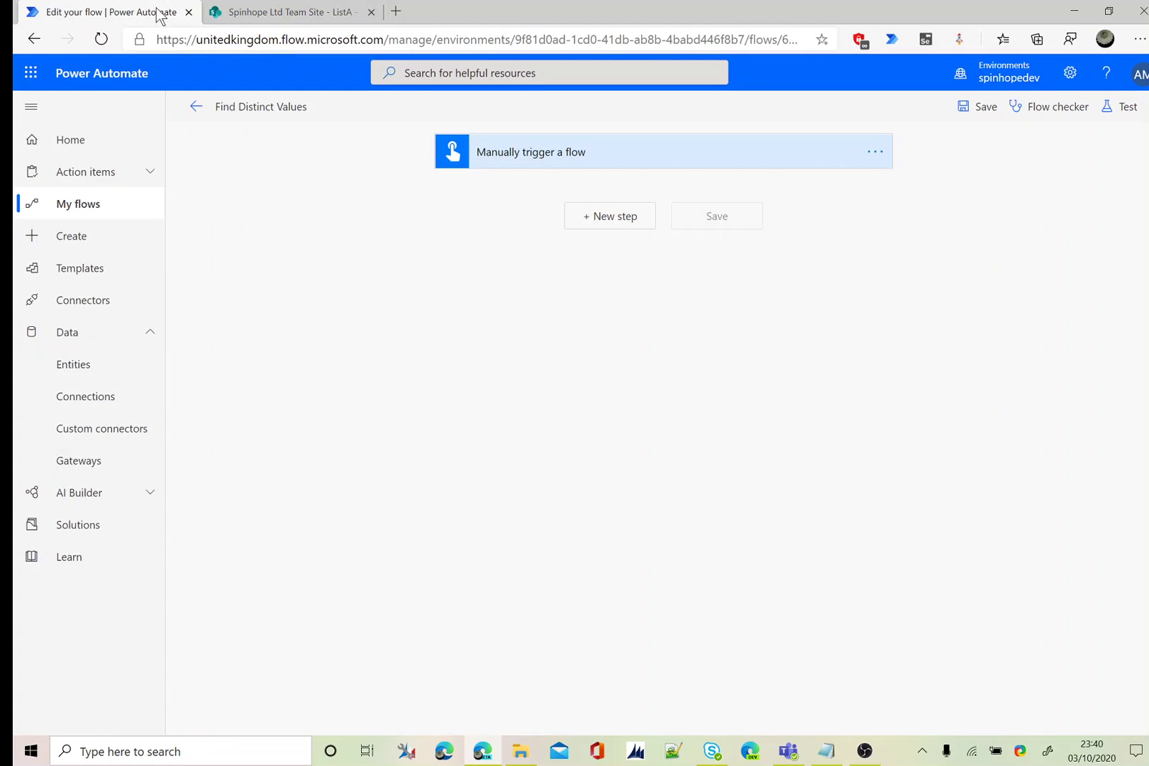
pyautogui.click(617, 224)
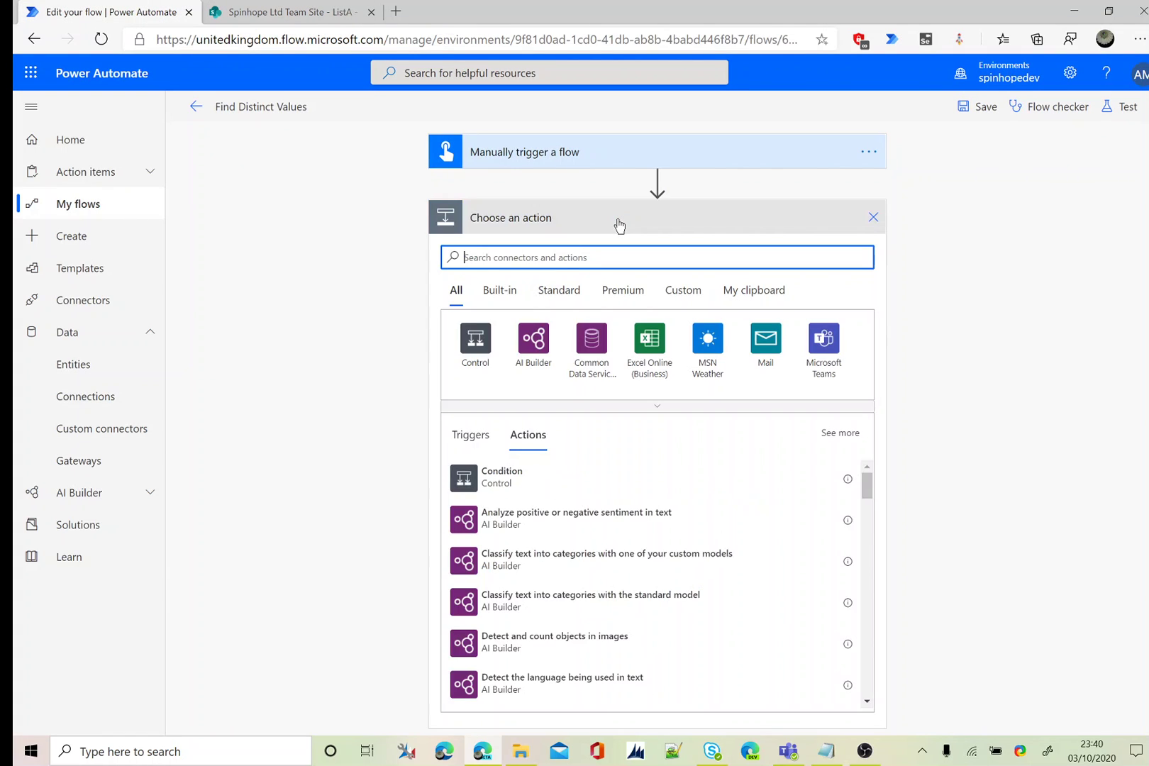
pyautogui.write('sharep')
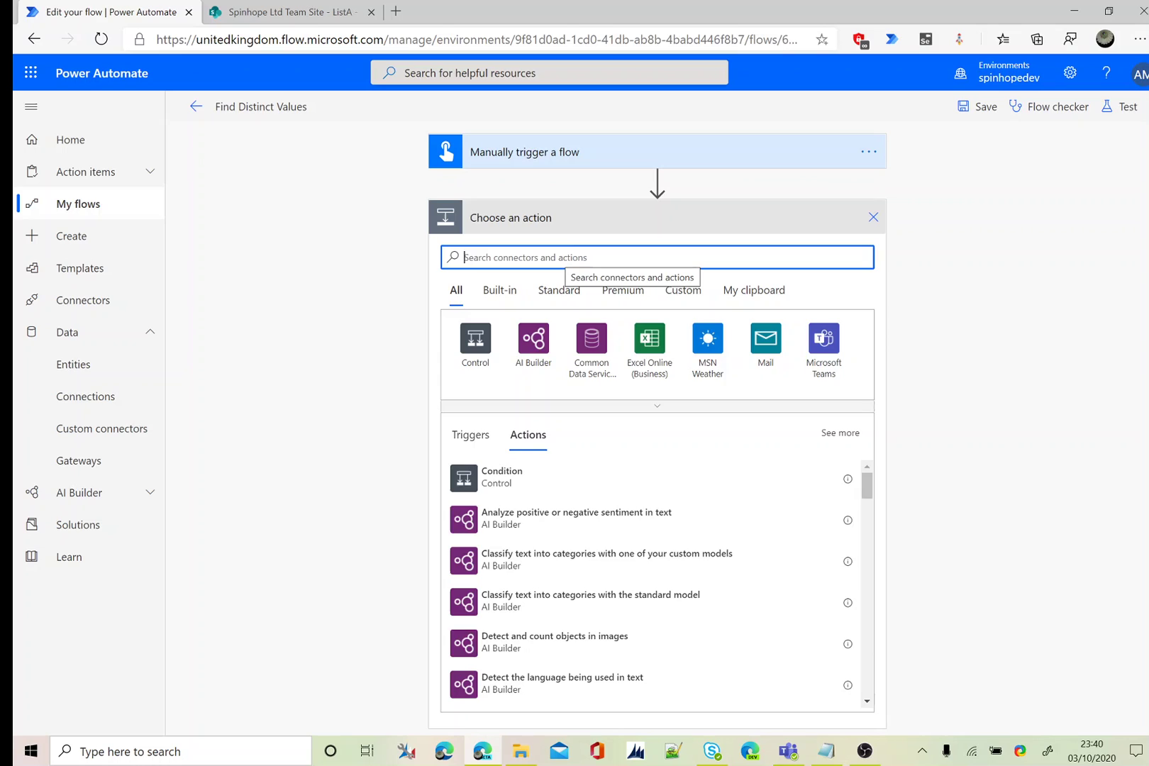
pyautogui.write('oint')
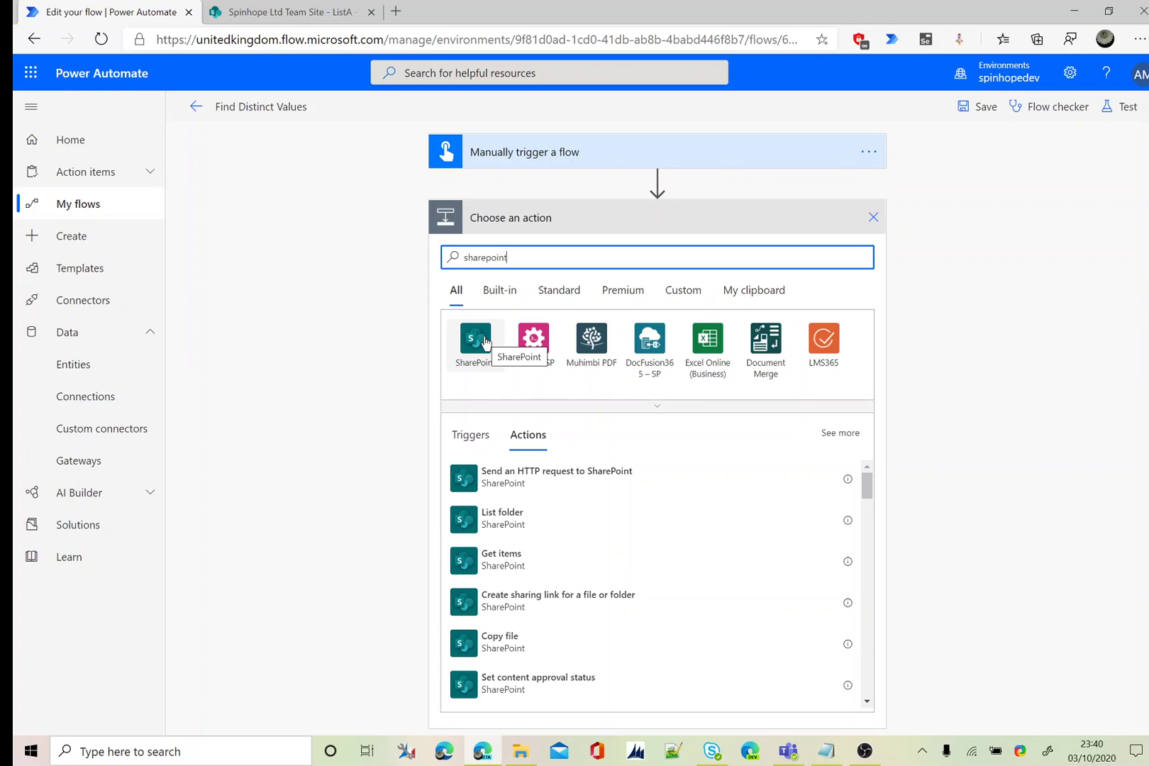
pyautogui.click(484, 342)
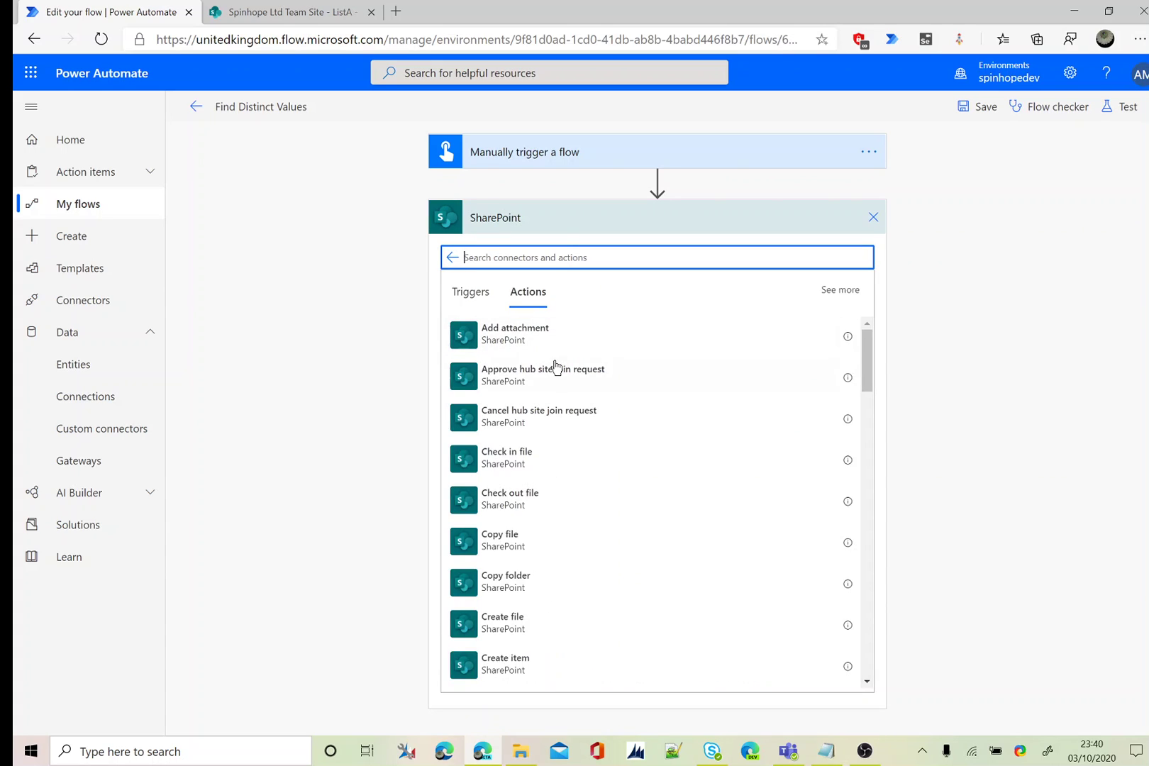
pyautogui.write('Get ti')
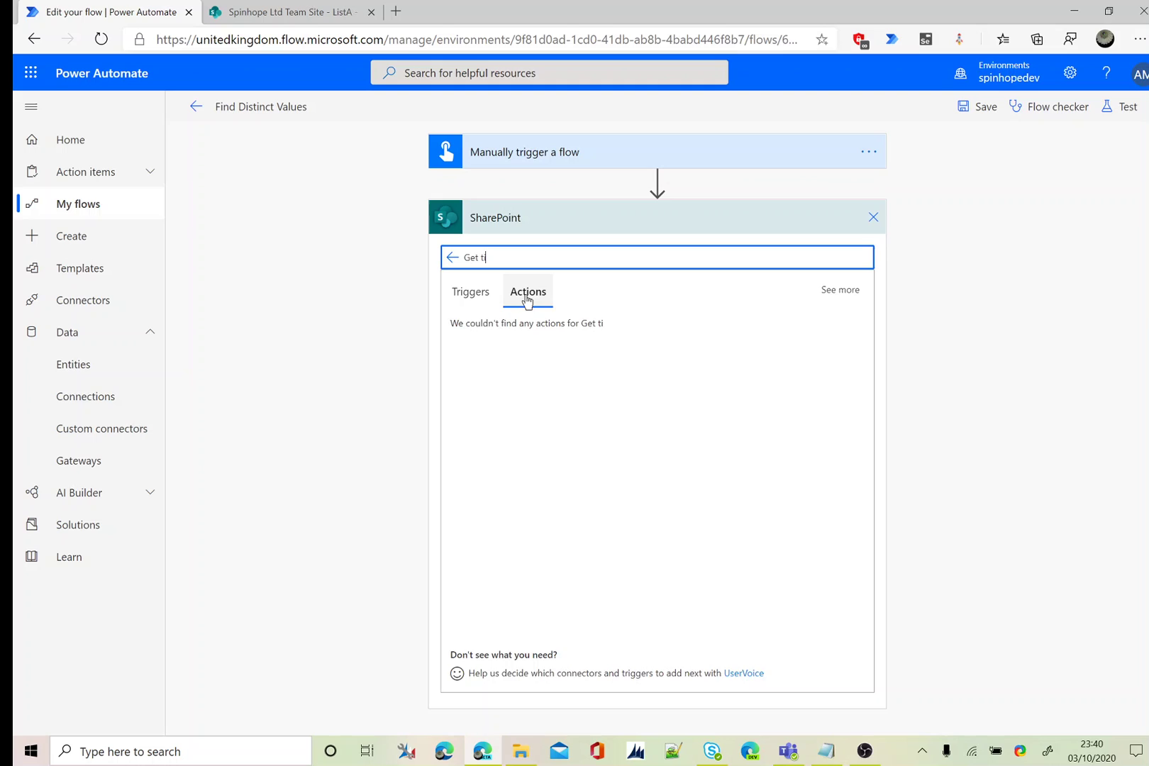
pyautogui.write('tems')
pyautogui.click(497, 342)
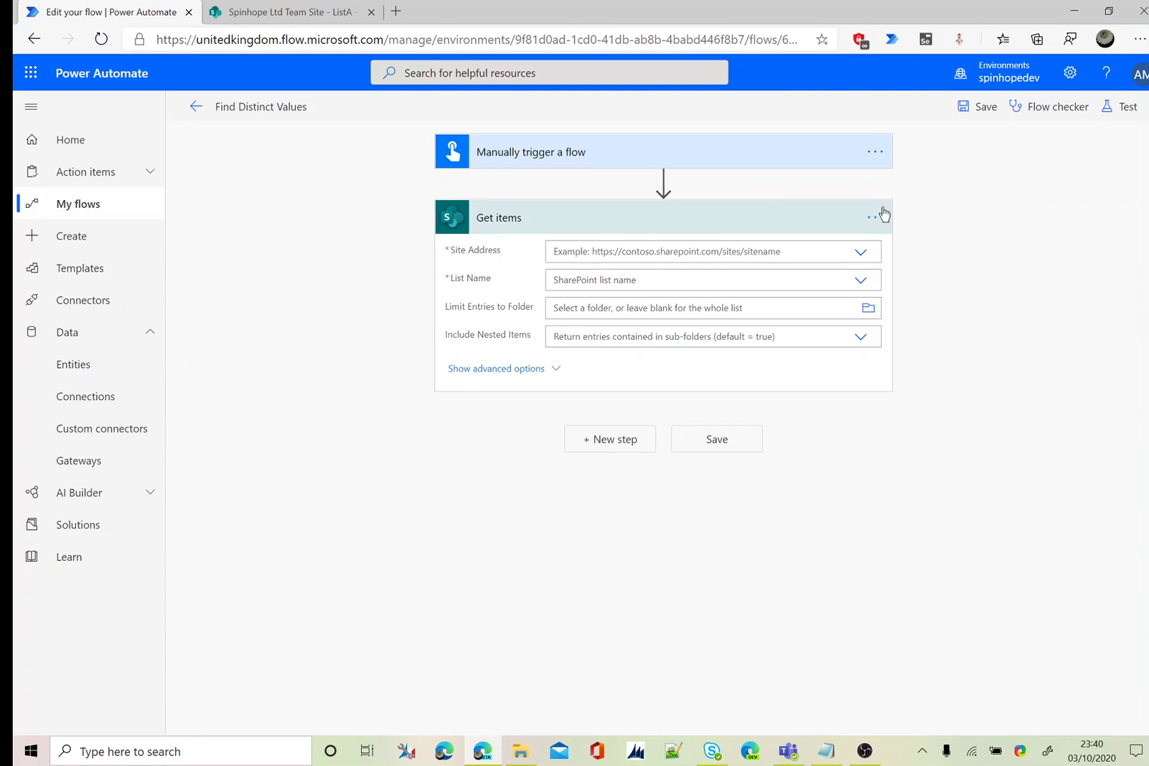
pyautogui.click(861, 254)
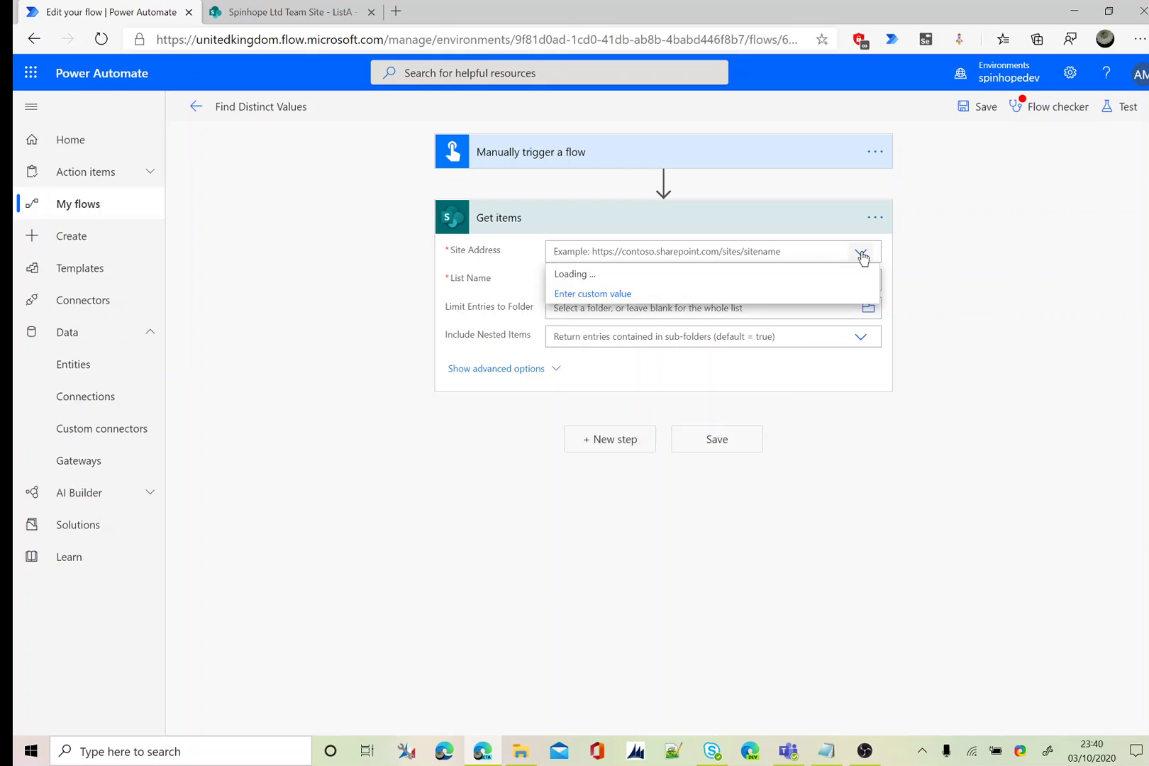
pyautogui.click(797, 375)
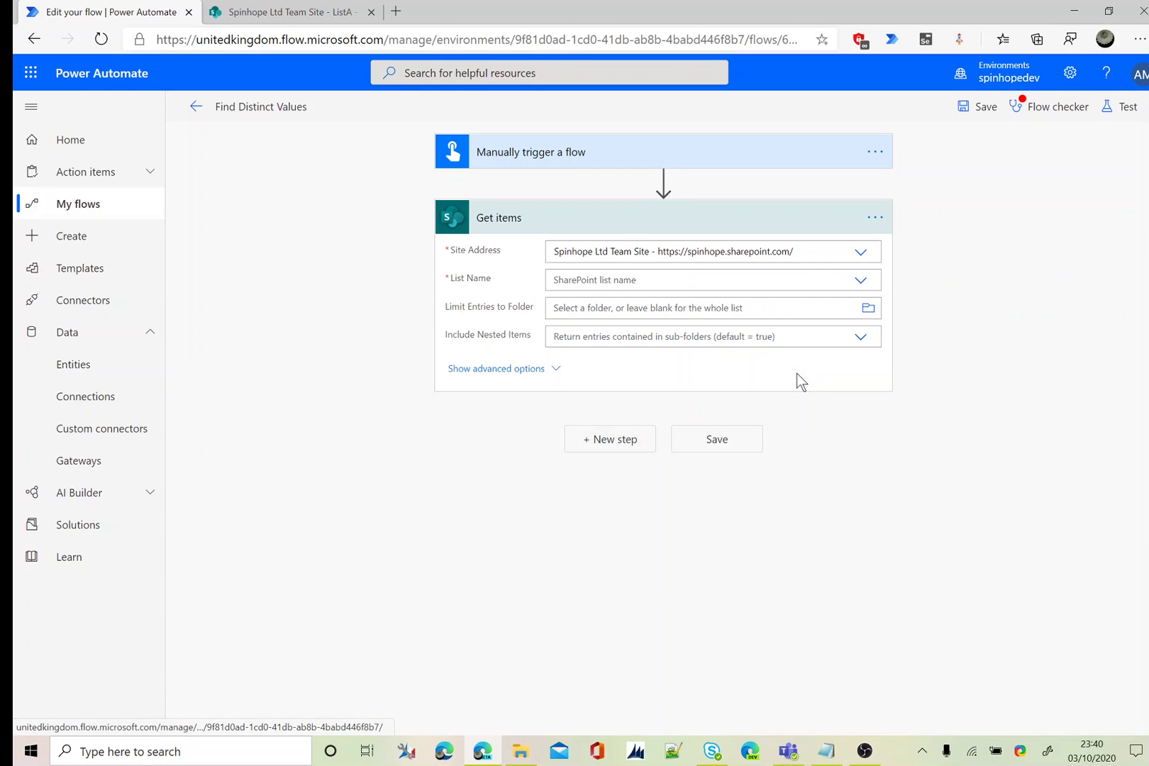
pyautogui.click(859, 281)
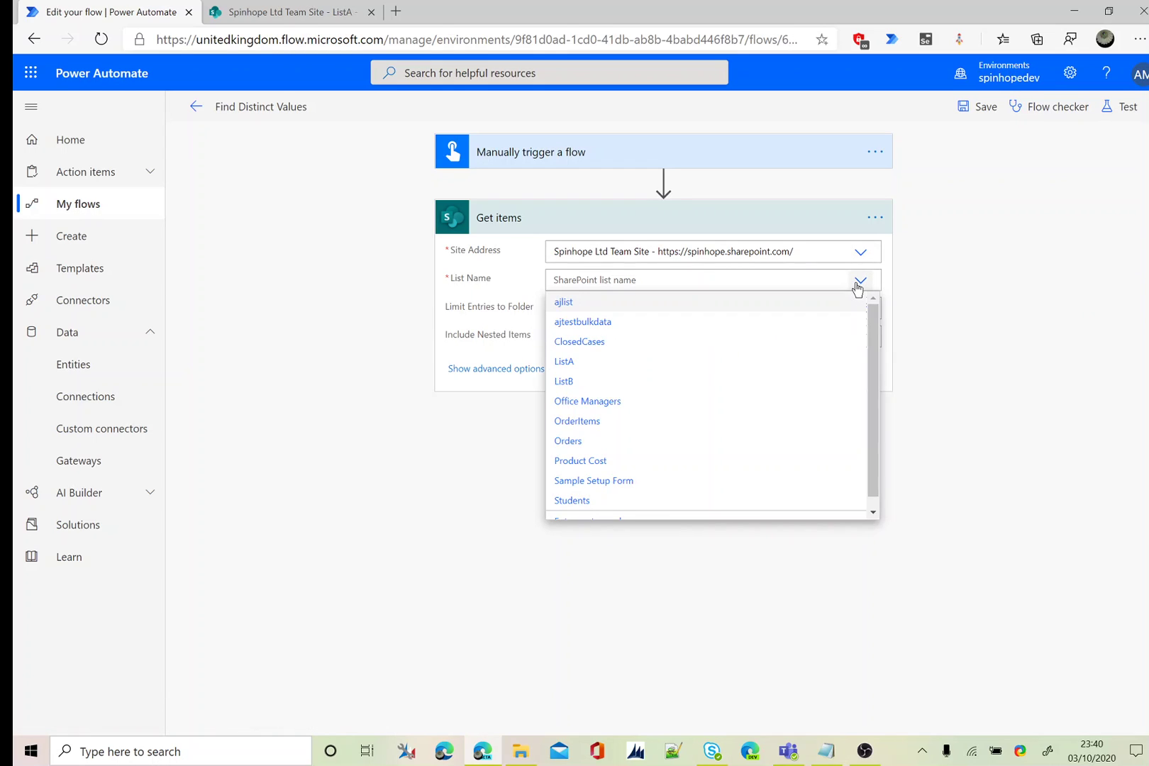
pyautogui.click(610, 362)
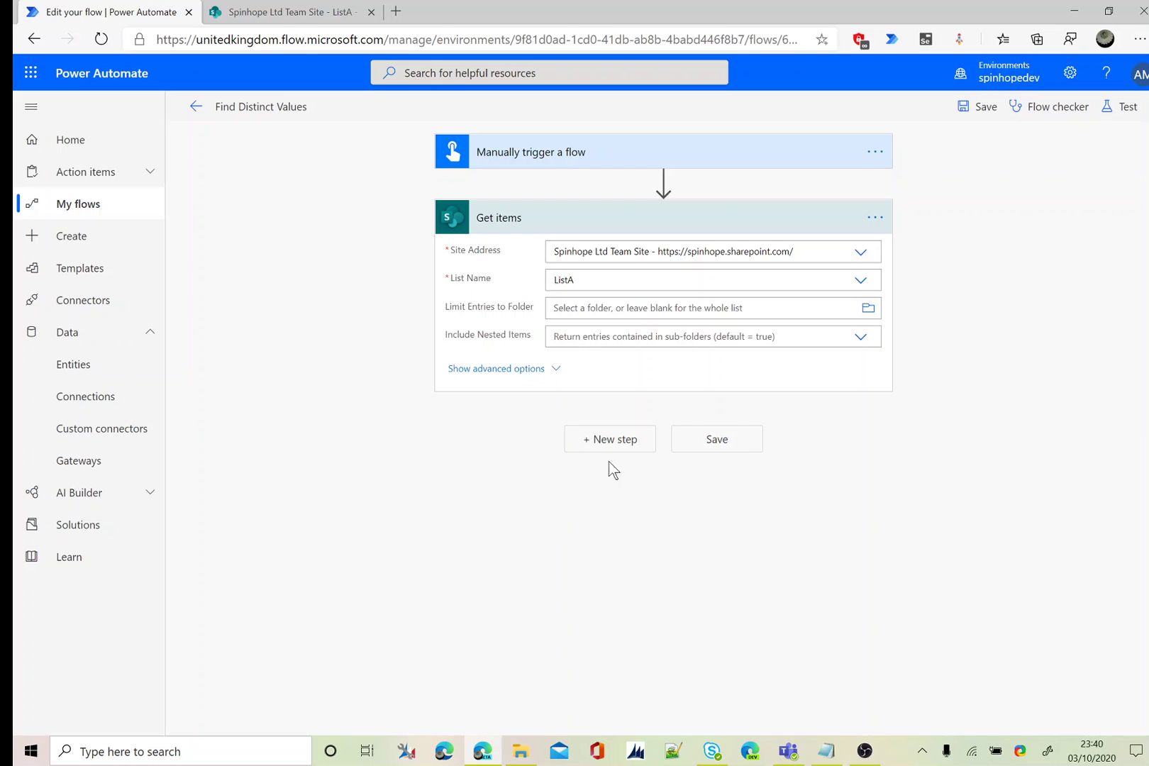
pyautogui.click(611, 442)
pyautogui.write('select')
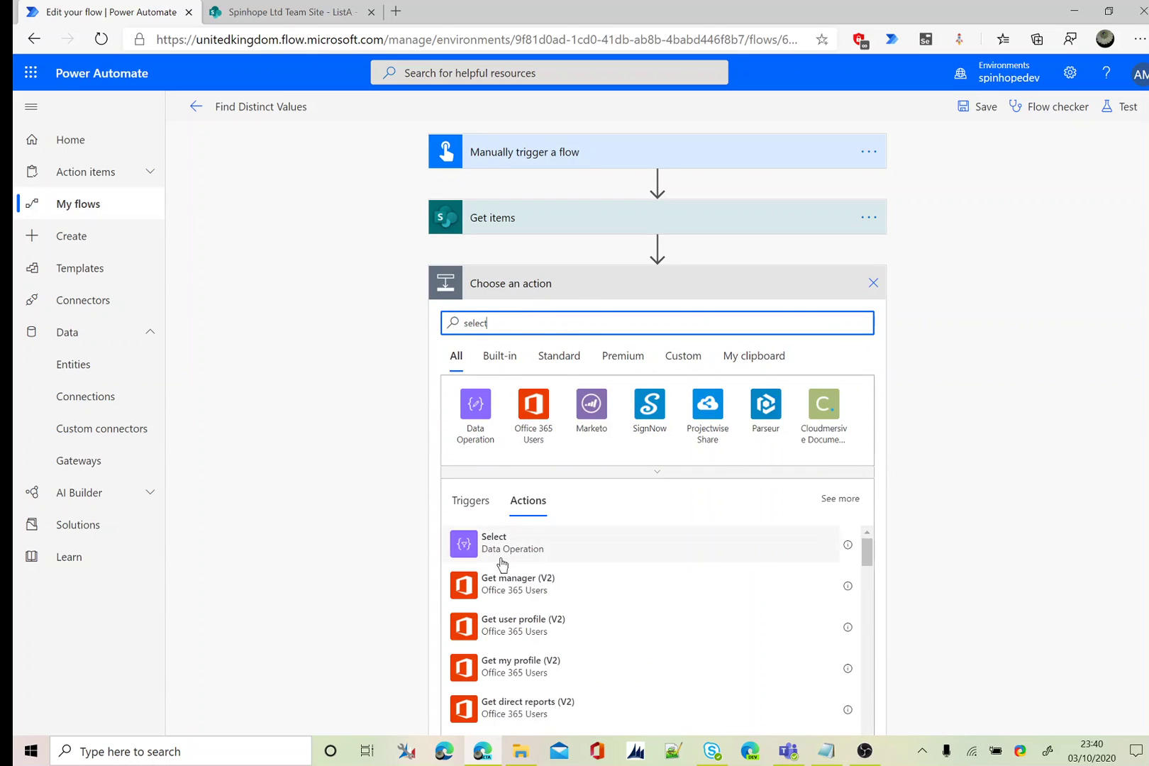
# Add a Select step over Get items' value, mapping key UNR to the UNR field.
pyautogui.click(503, 543)
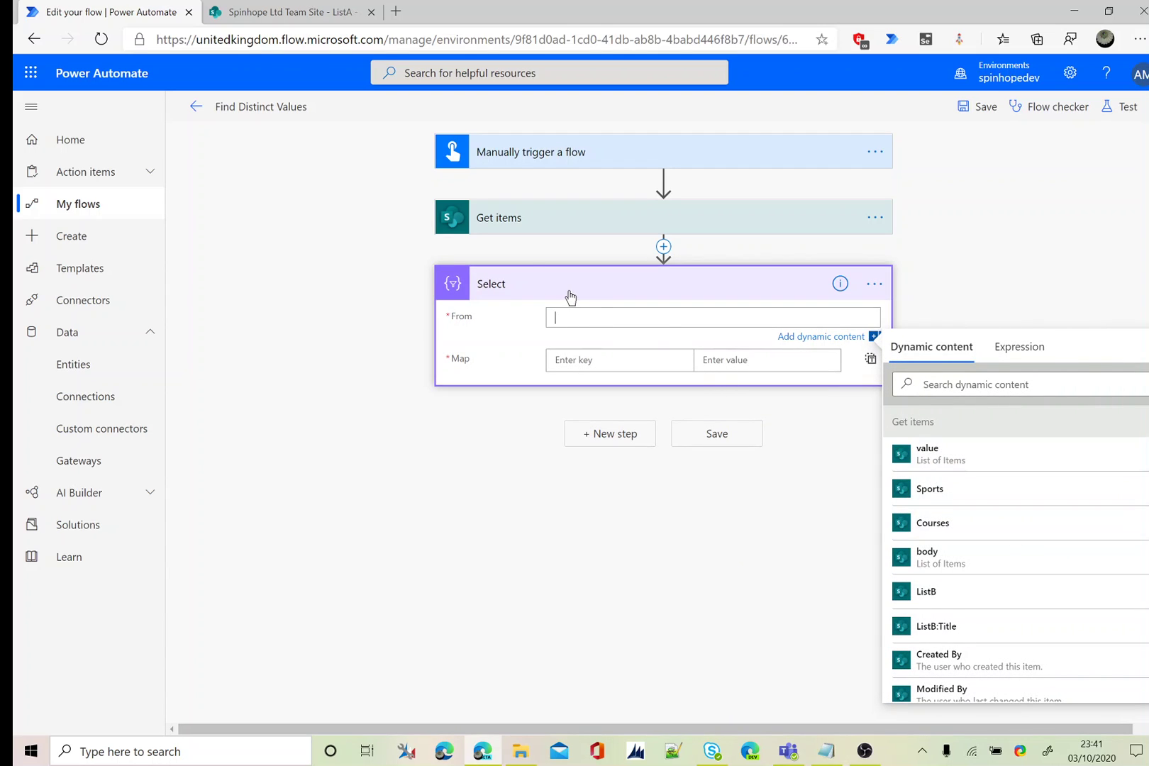
pyautogui.click(946, 460)
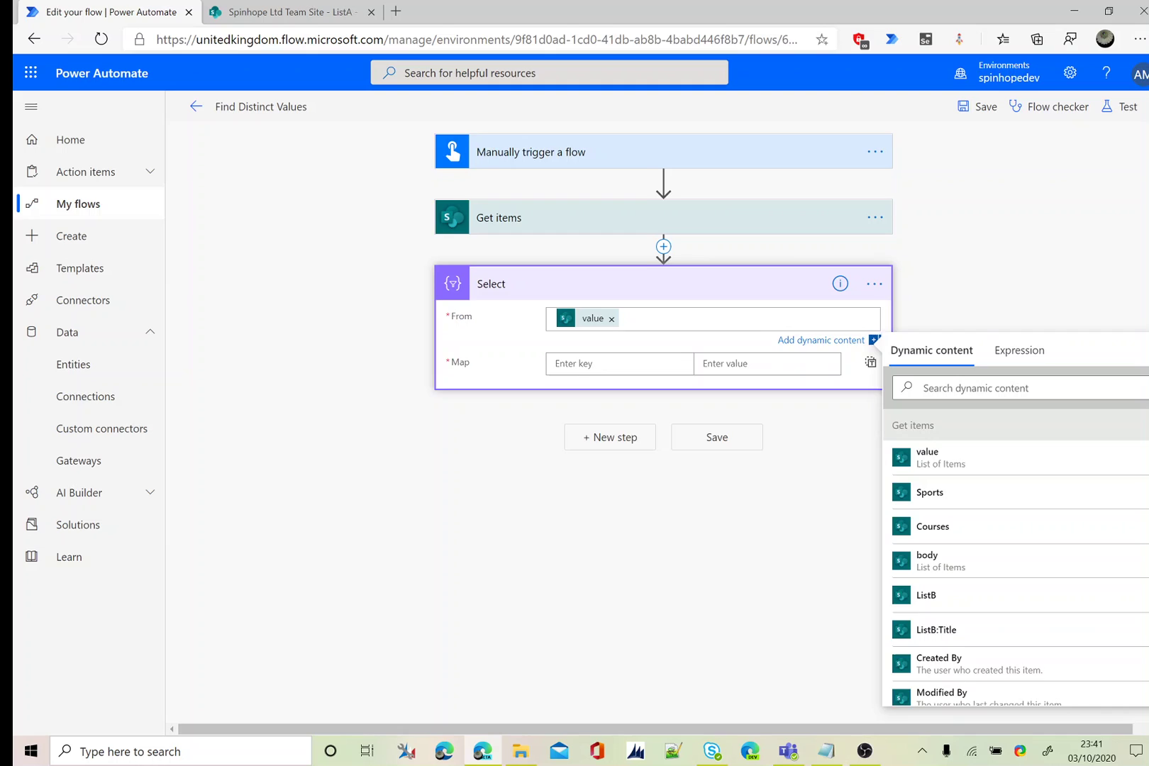
pyautogui.click(590, 363)
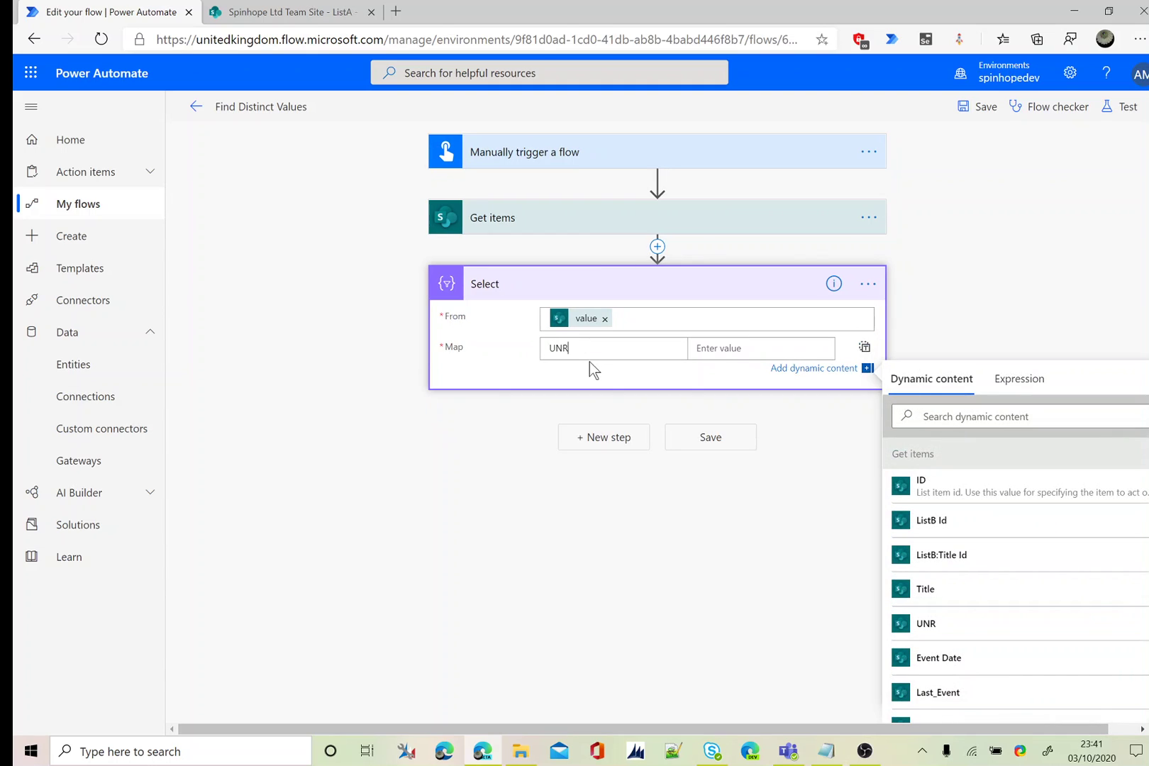
pyautogui.click(314, 12)
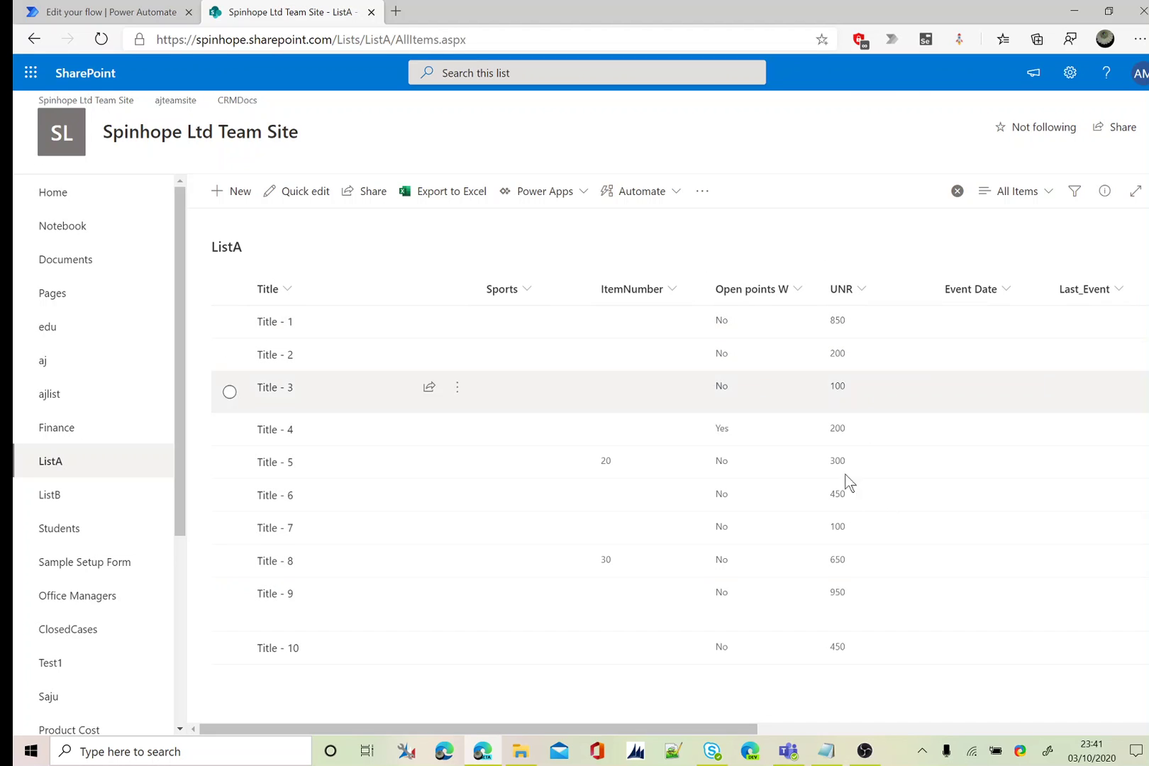
pyautogui.click(142, 15)
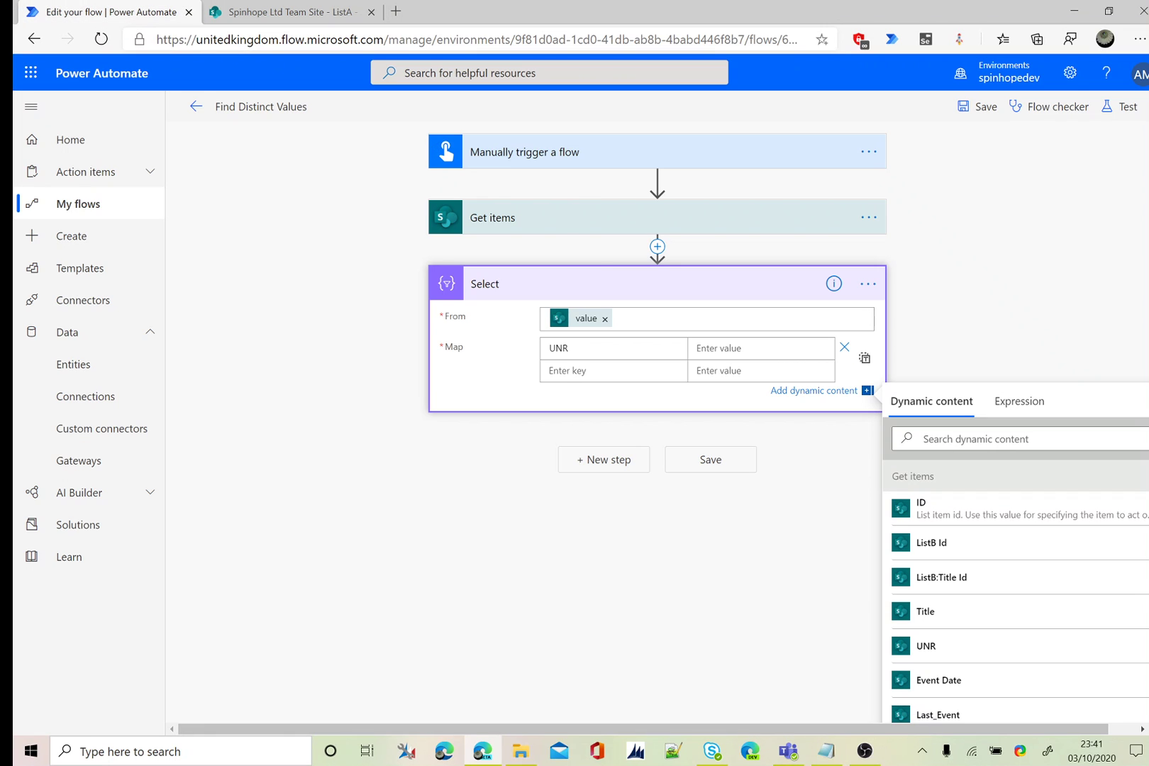
pyautogui.click(973, 438)
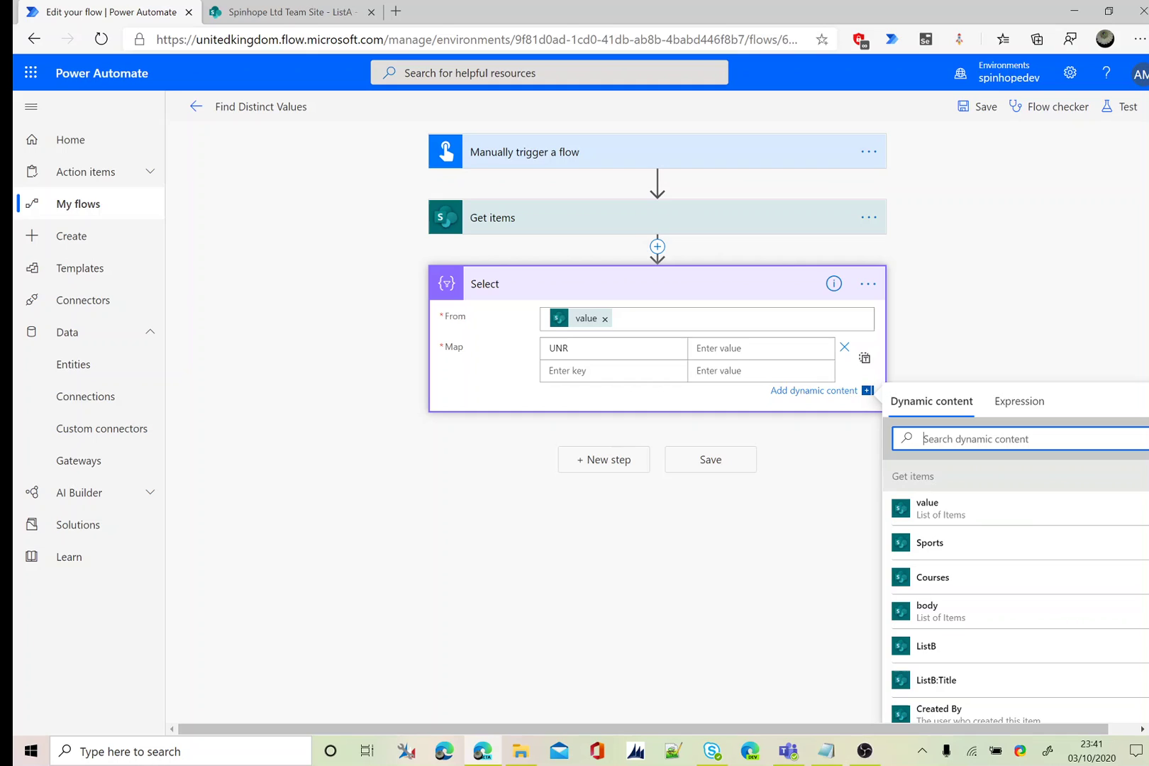
pyautogui.write('unr')
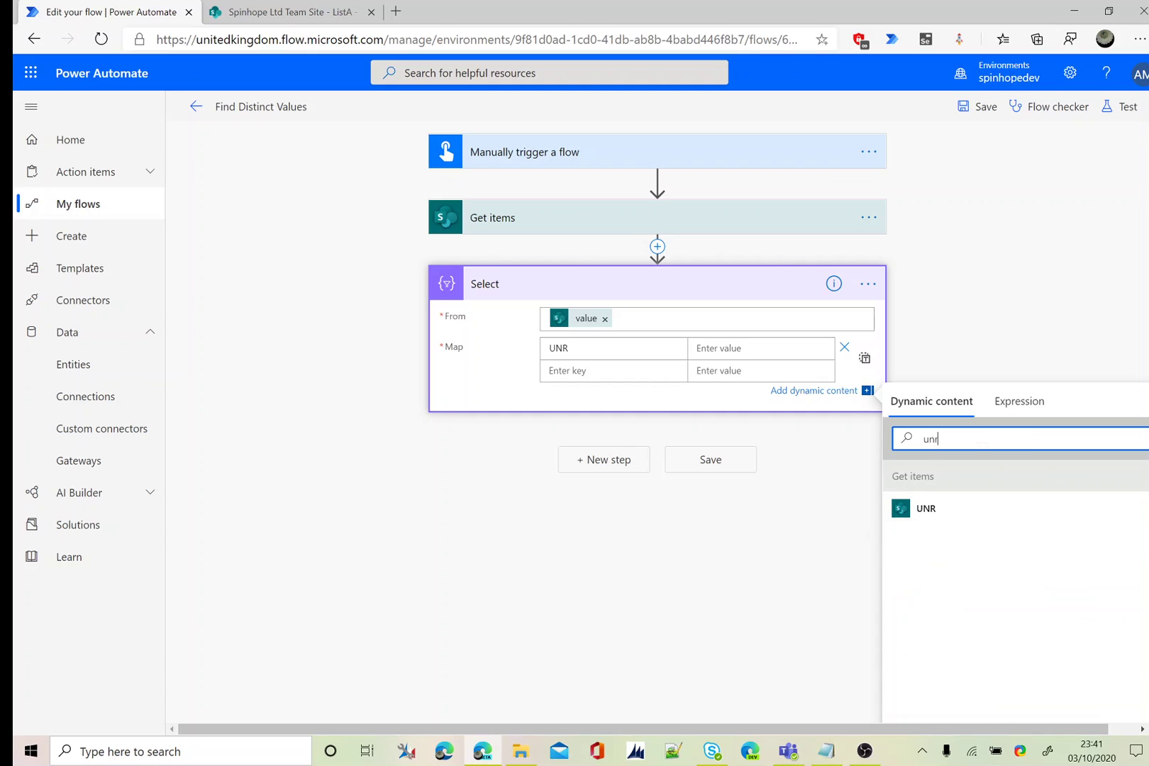
pyautogui.click(933, 510)
# Add a SharePoint Get items step reading ListB from the Spinhope Ltd Team Site.
pyautogui.click(615, 465)
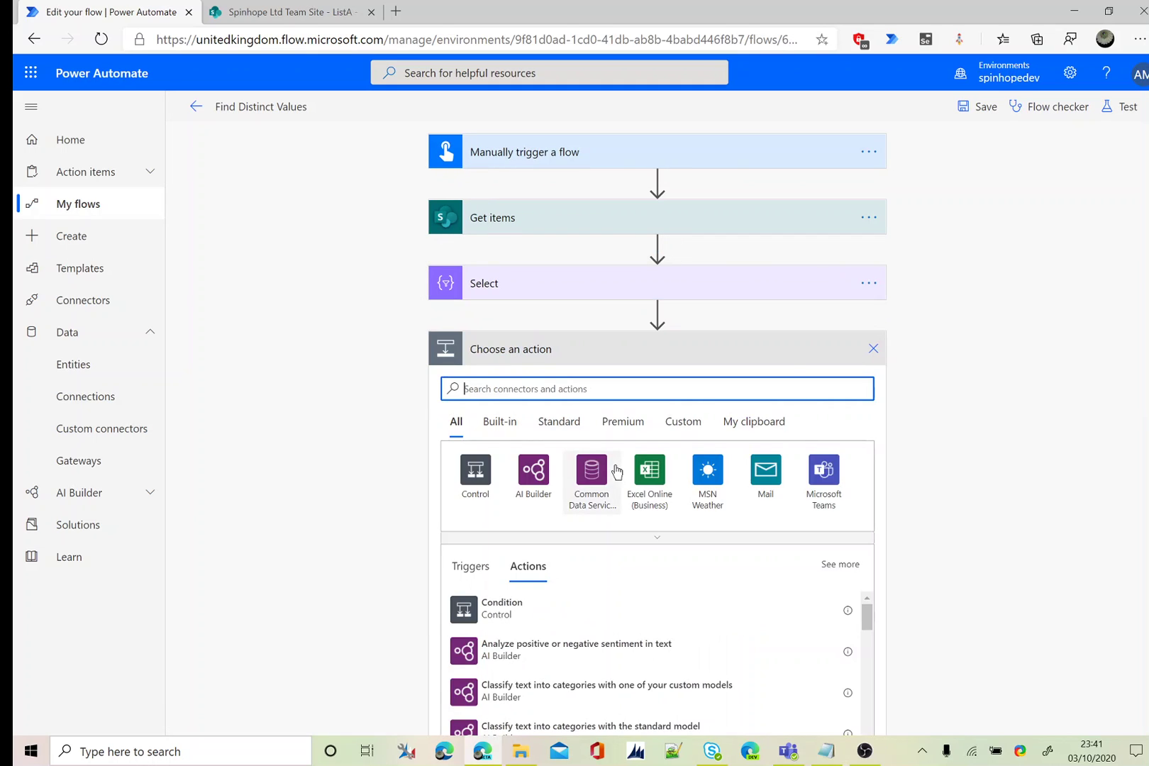
pyautogui.write('sharepoint')
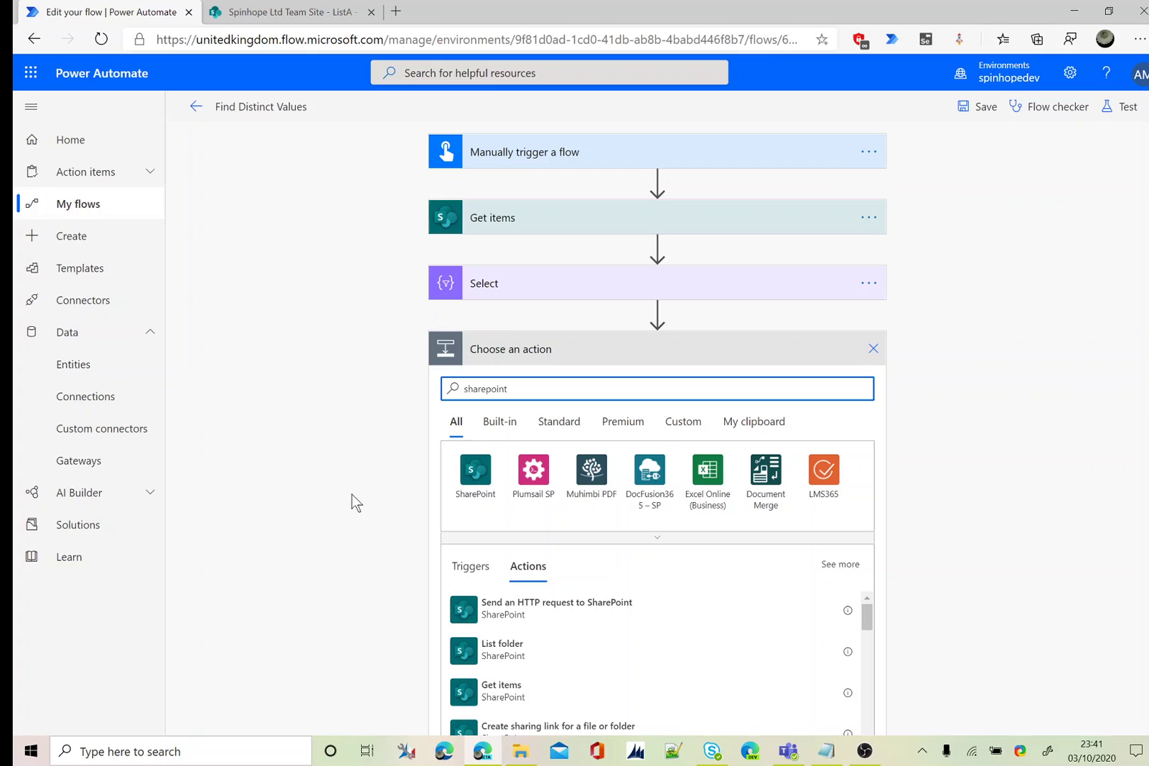
pyautogui.click(507, 678)
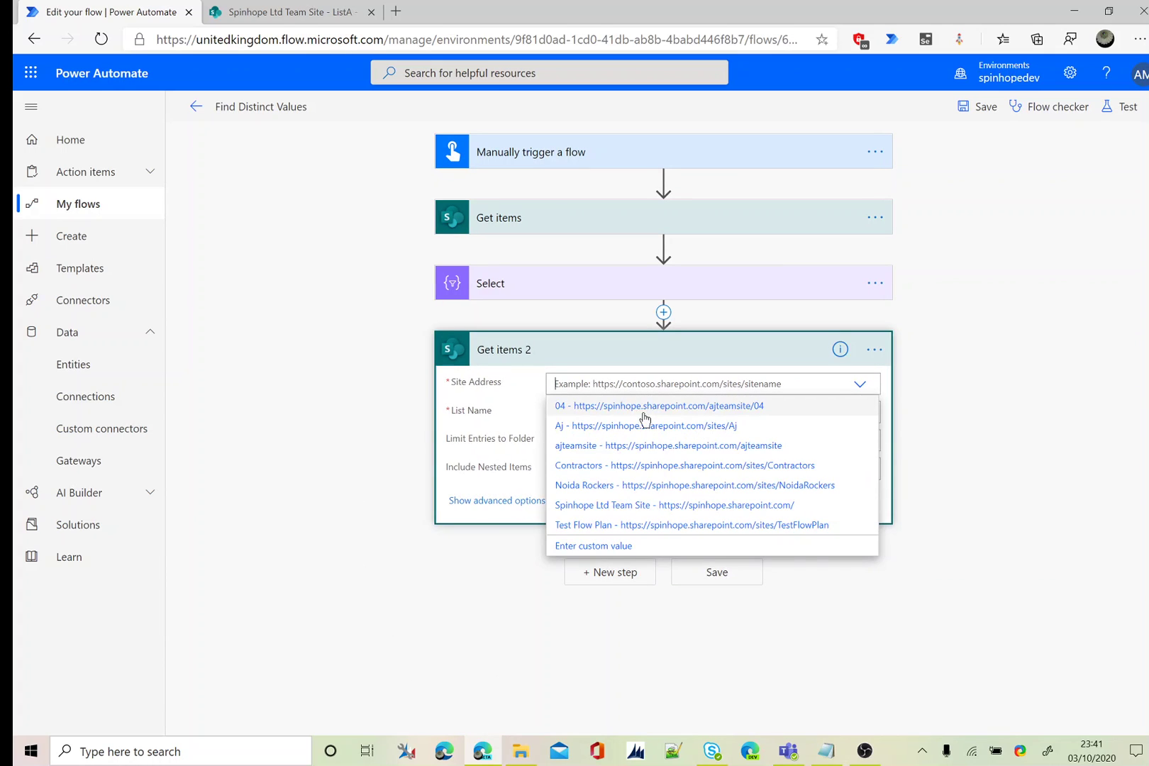
pyautogui.click(748, 512)
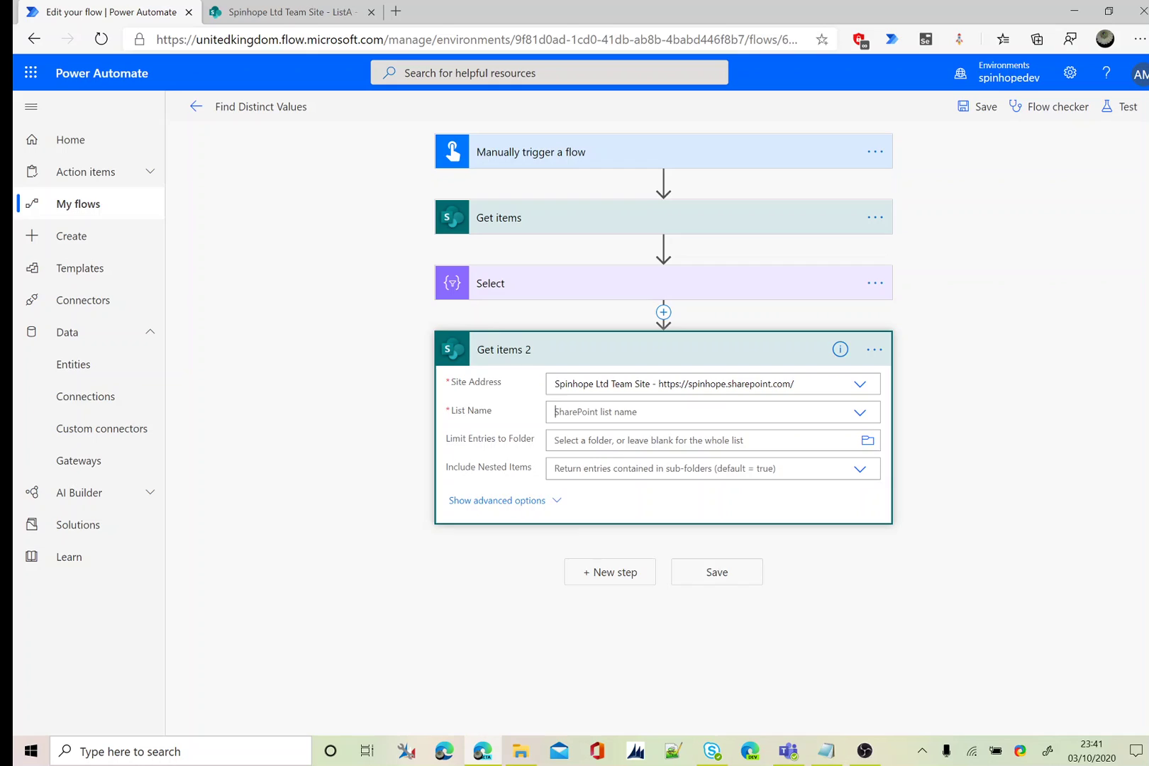
pyautogui.click(618, 412)
pyautogui.click(567, 513)
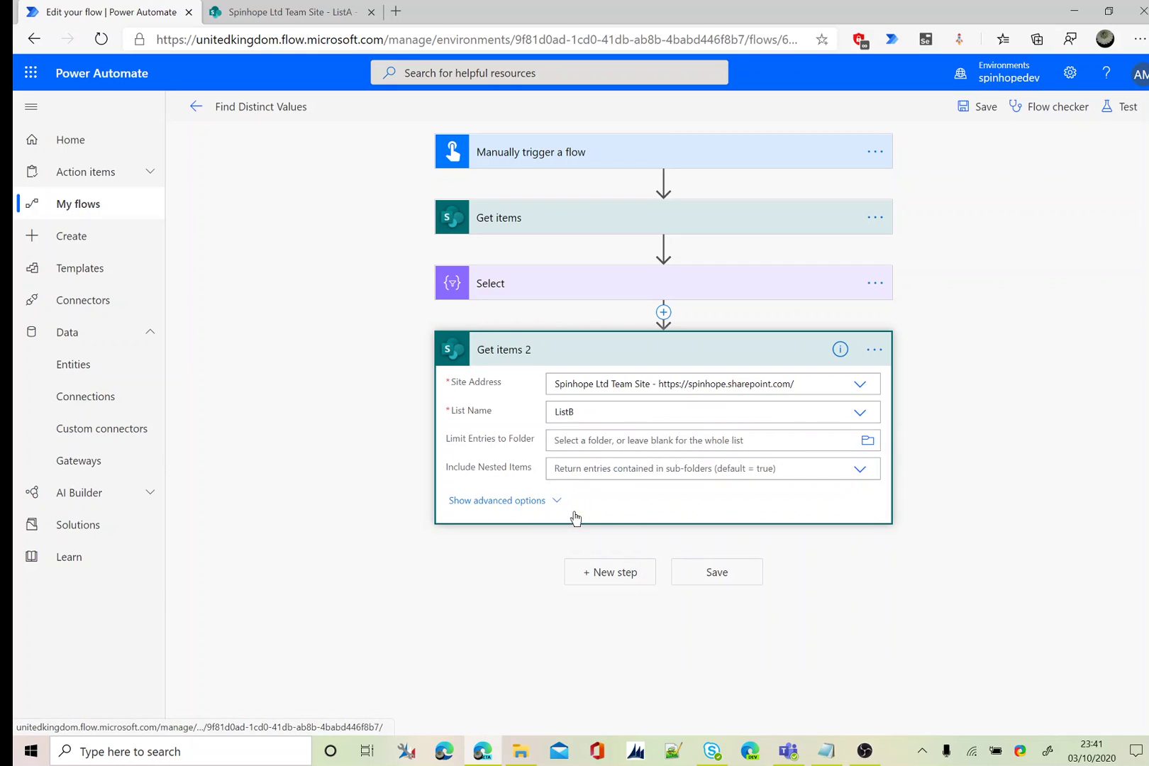
# Add a Select step over Get items 2's value, checking ListB's column names first.
pyautogui.click(607, 575)
pyautogui.write('select')
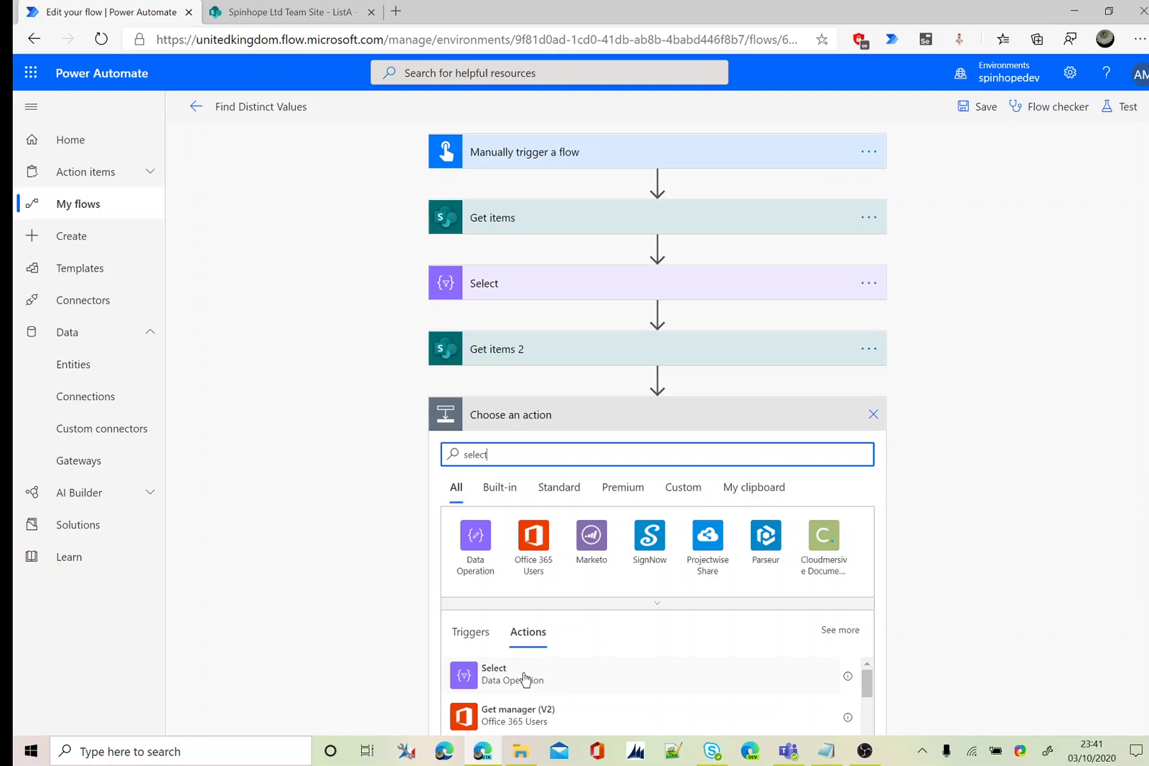
pyautogui.click(516, 673)
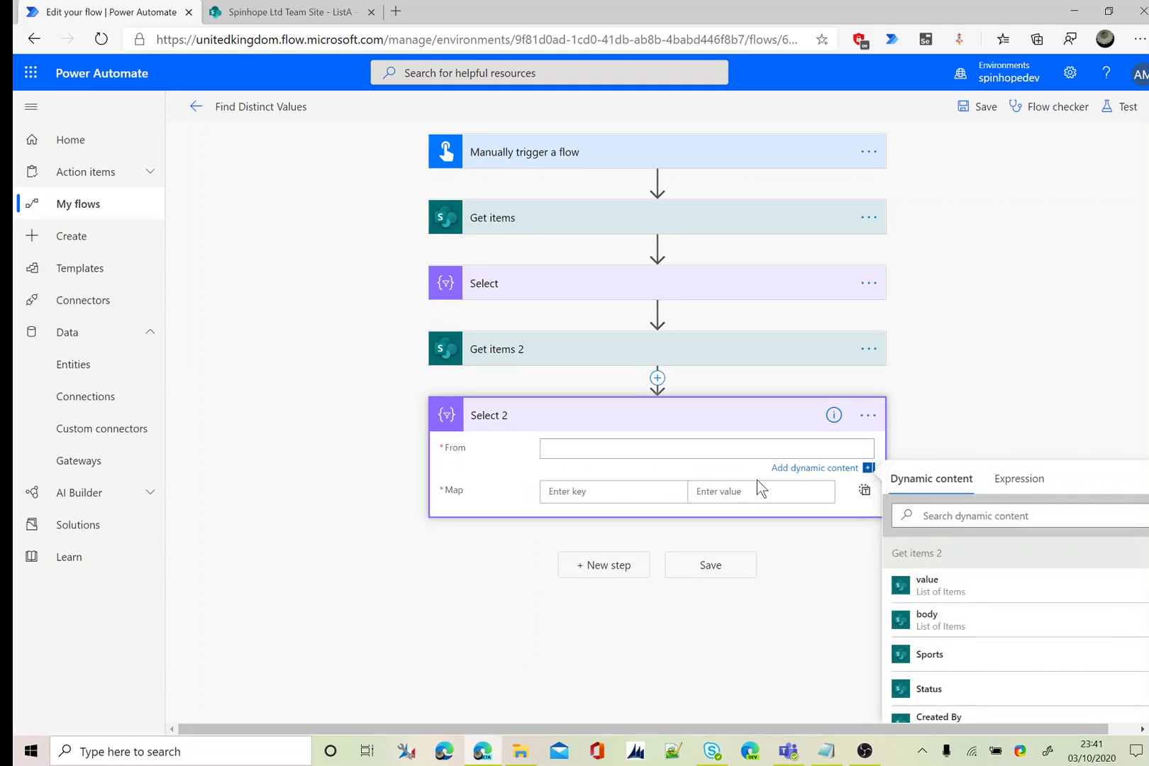
pyautogui.click(934, 592)
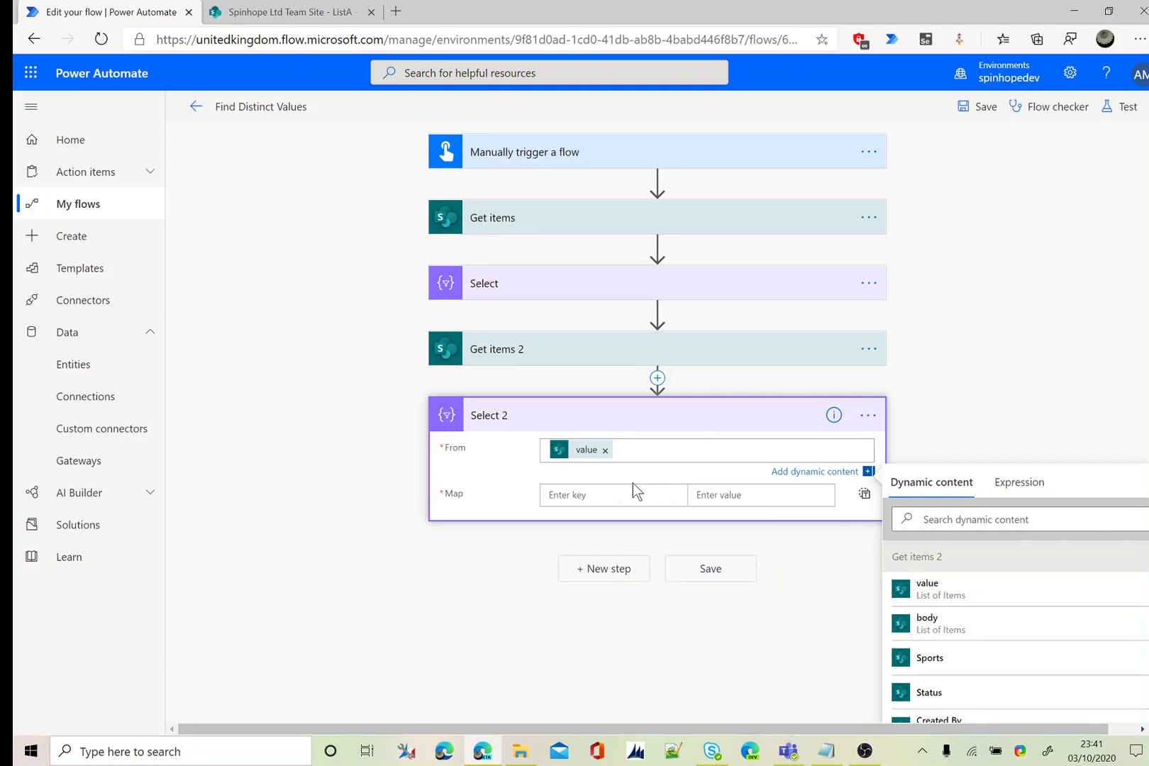
pyautogui.click(605, 499)
pyautogui.click(234, 12)
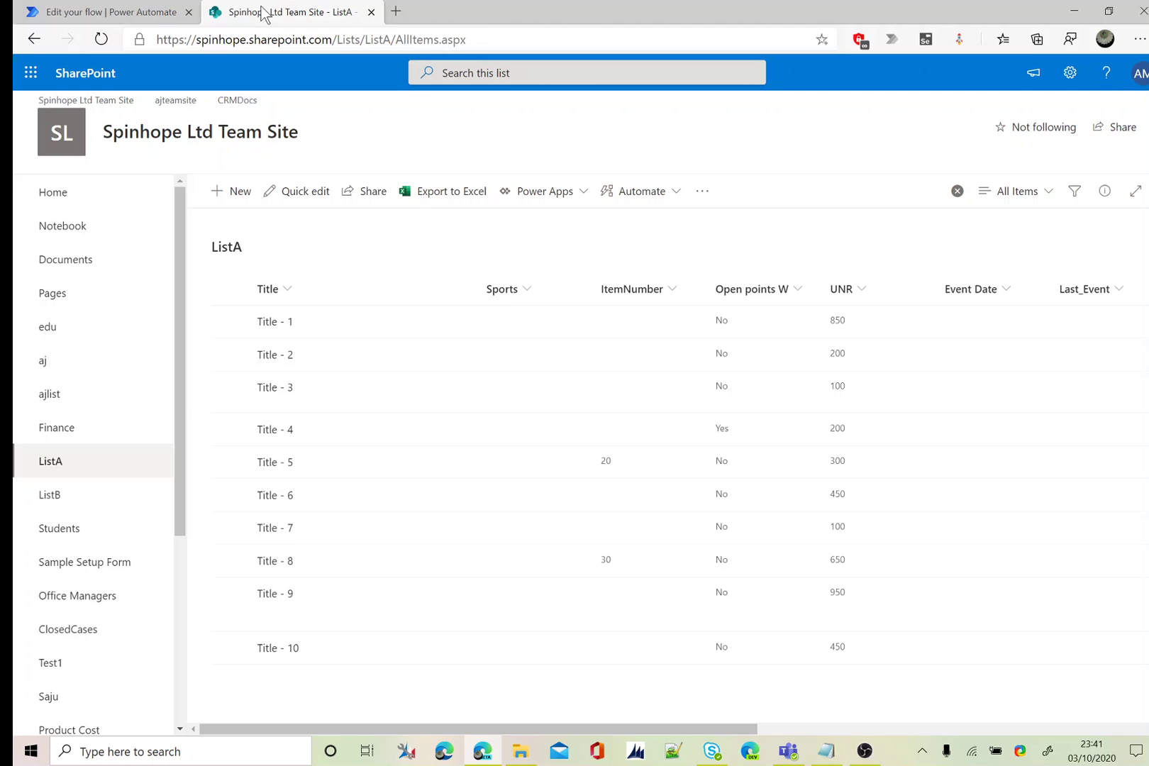
pyautogui.click(58, 497)
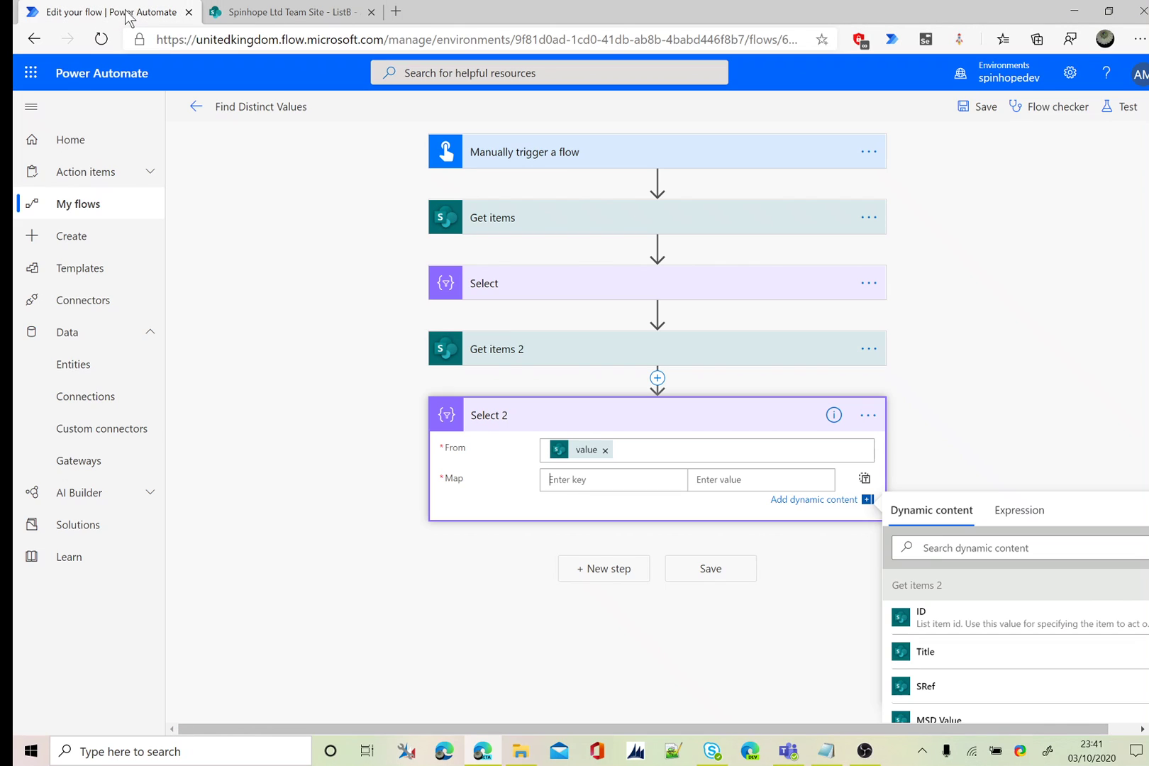
pyautogui.click(129, 13)
pyautogui.click(617, 480)
# Map the Select 2 key UNR to Get items 2's SRef field.
pyautogui.click(500, 295)
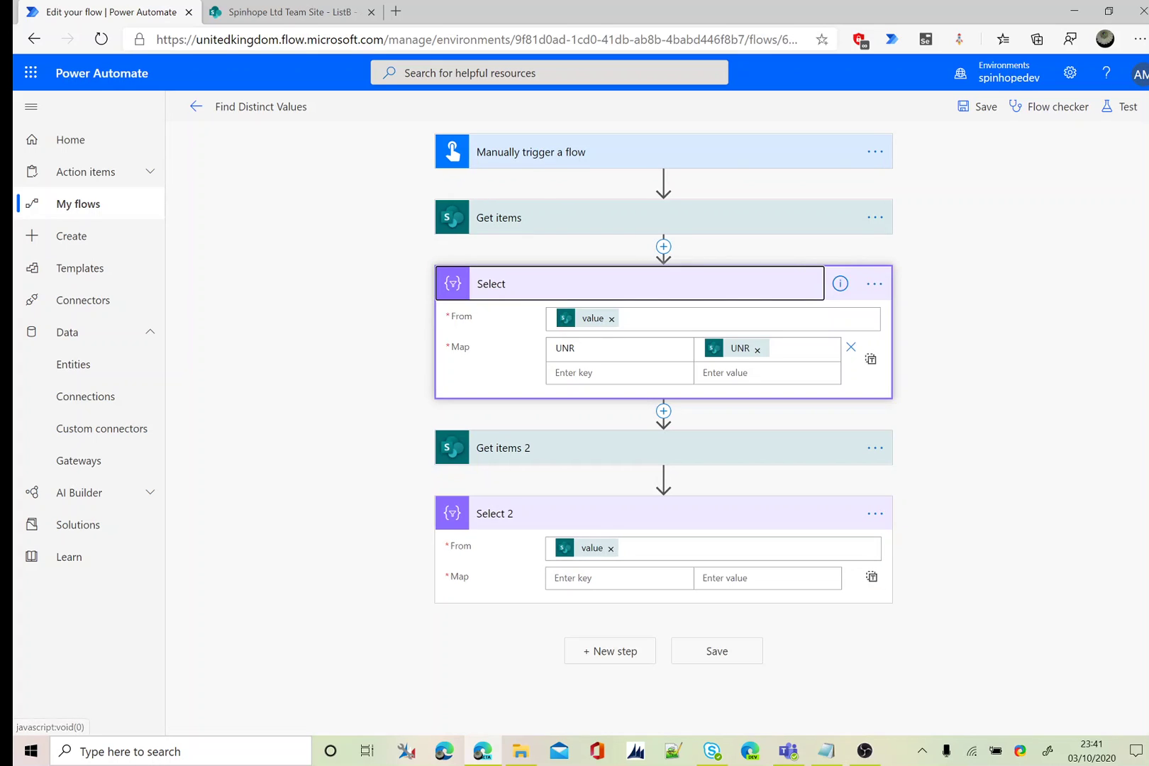
pyautogui.click(603, 577)
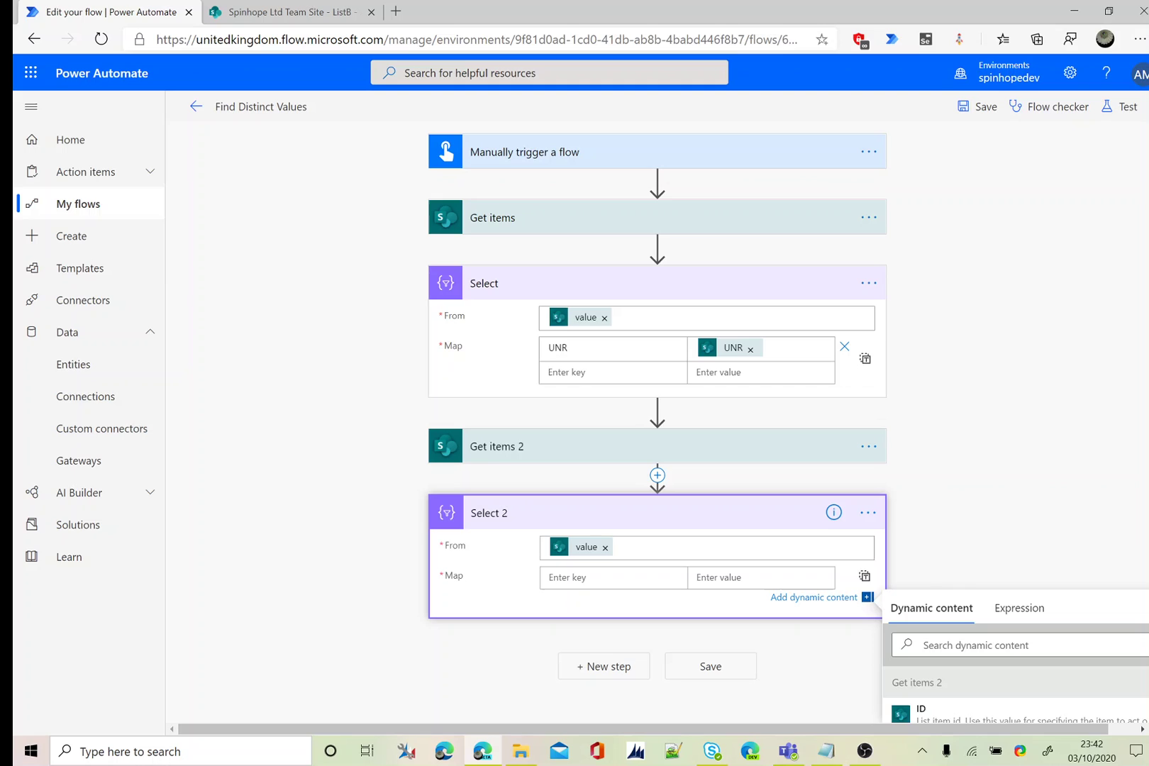
pyautogui.write('UNR')
pyautogui.click(745, 583)
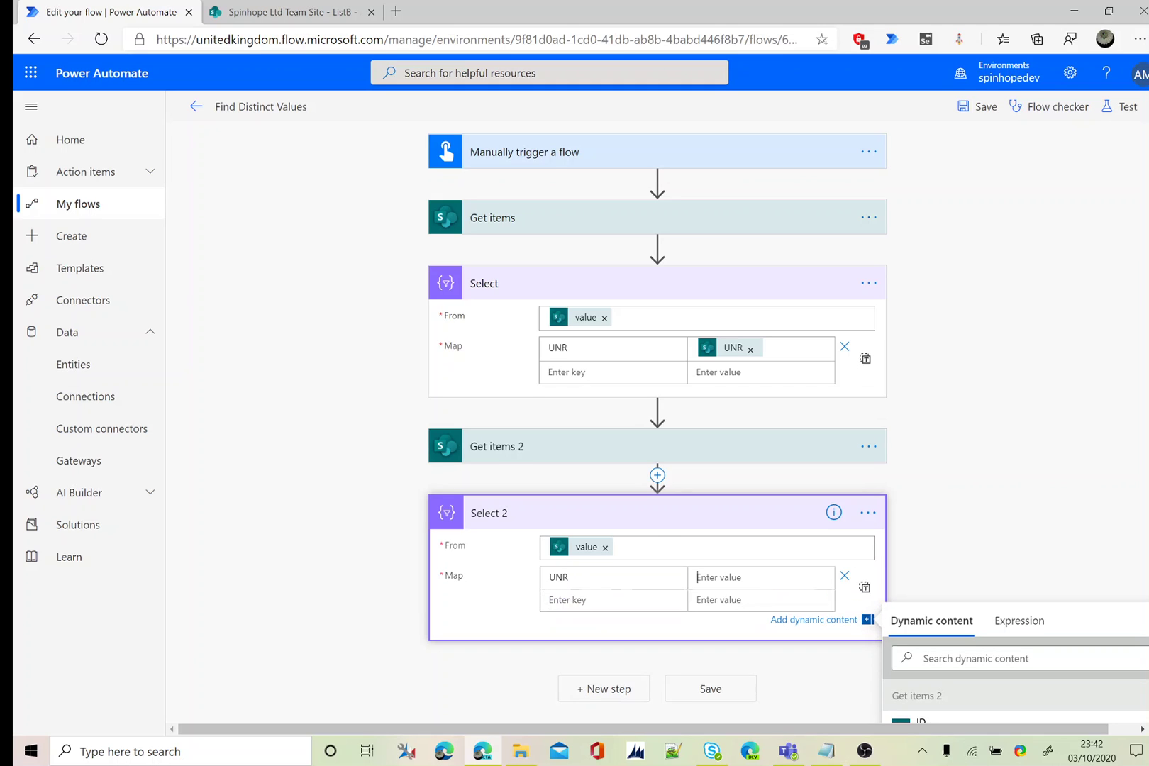
pyautogui.scroll(-3, 952, 535)
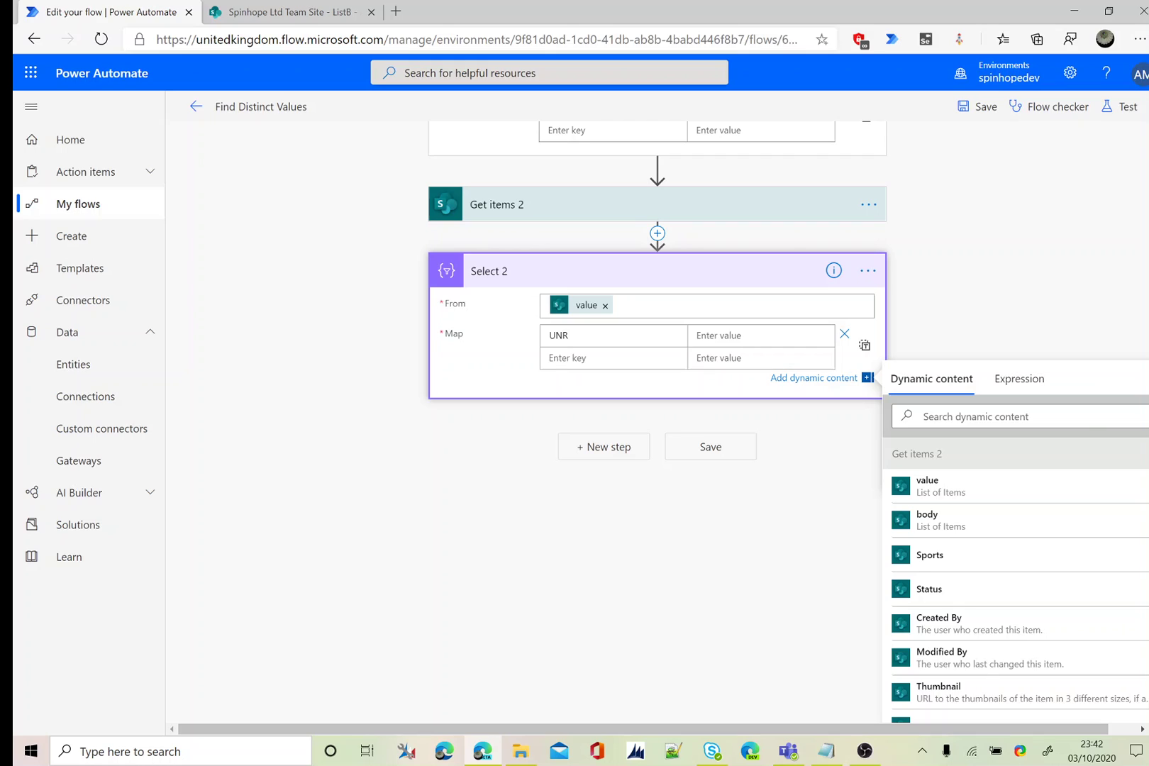
pyautogui.click(993, 416)
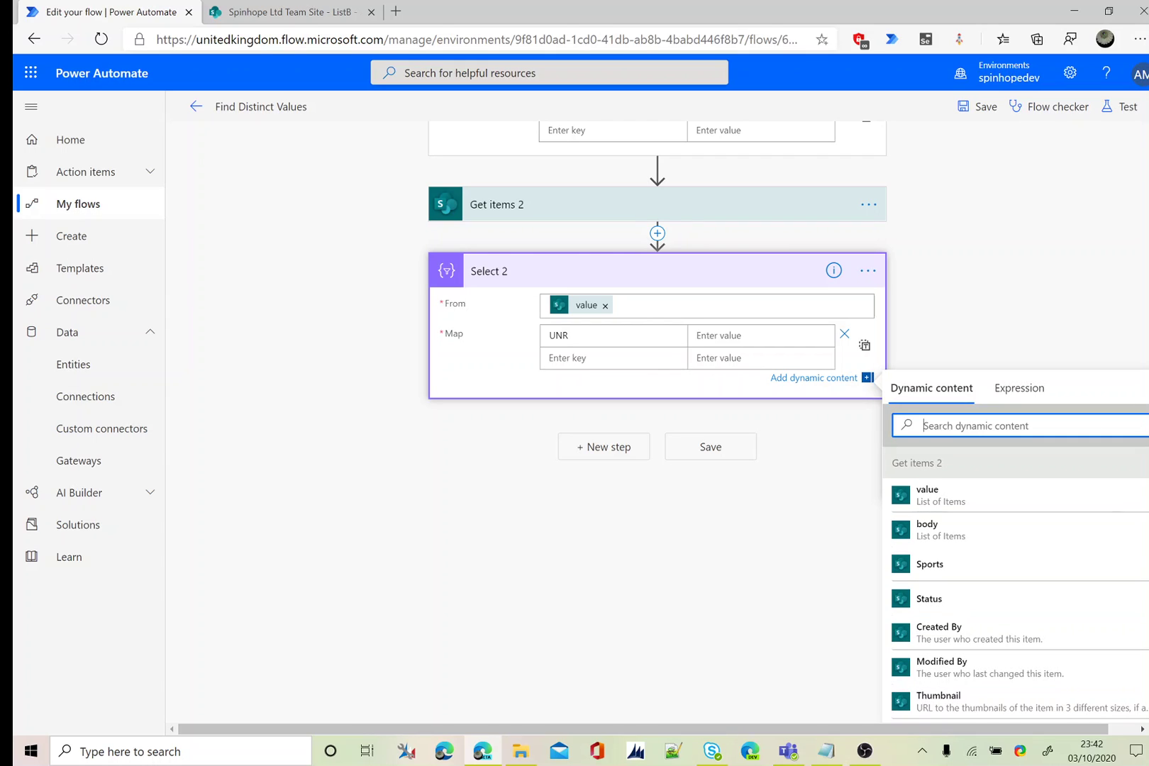
pyautogui.write('Sref')
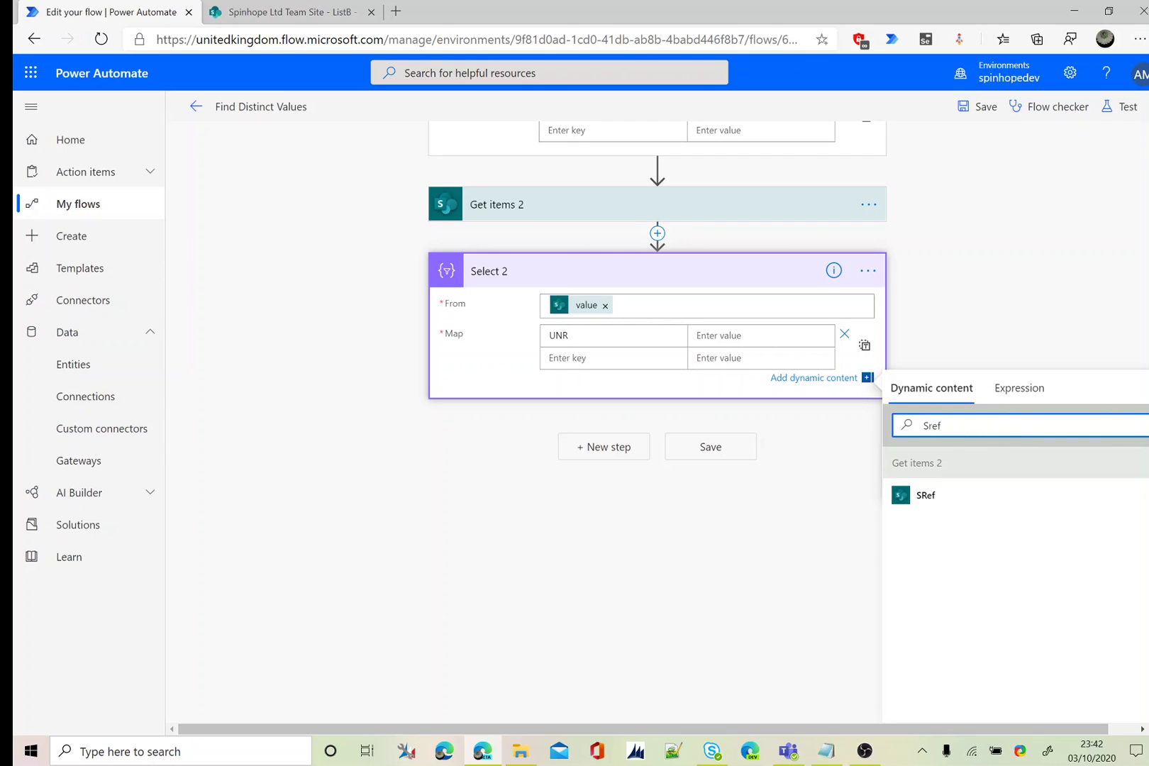
pyautogui.click(923, 496)
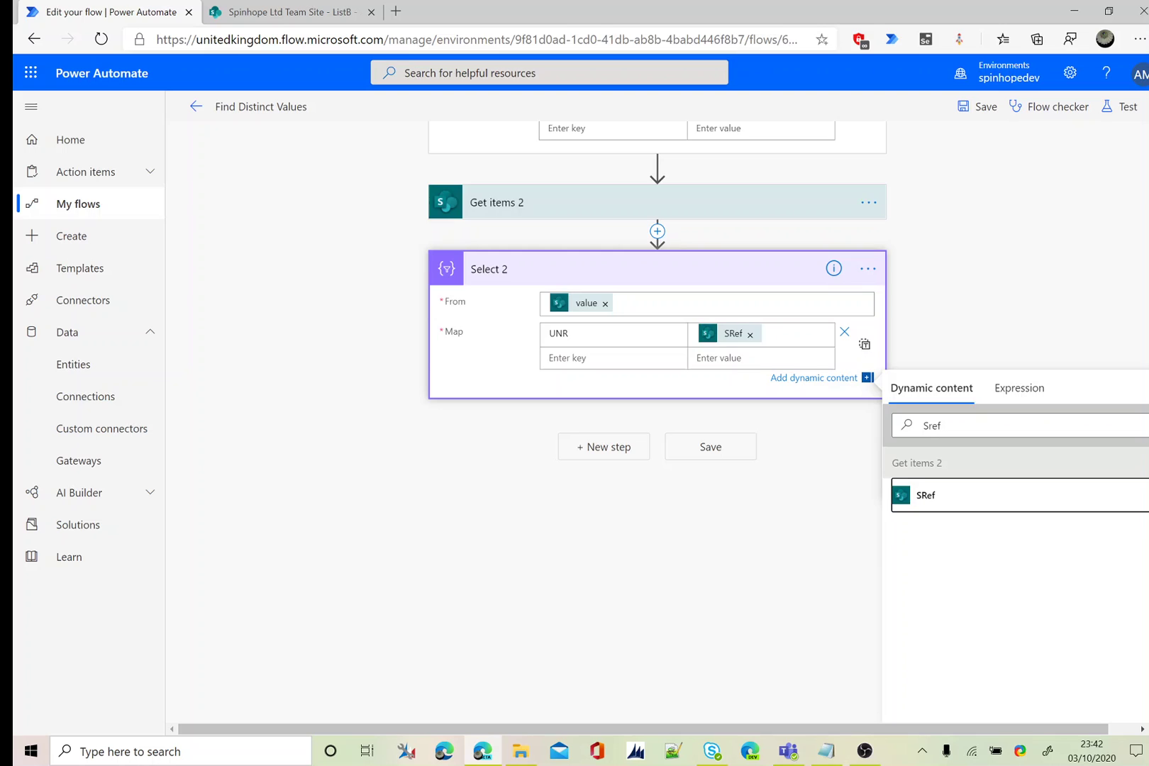
pyautogui.scroll(4, 579, 505)
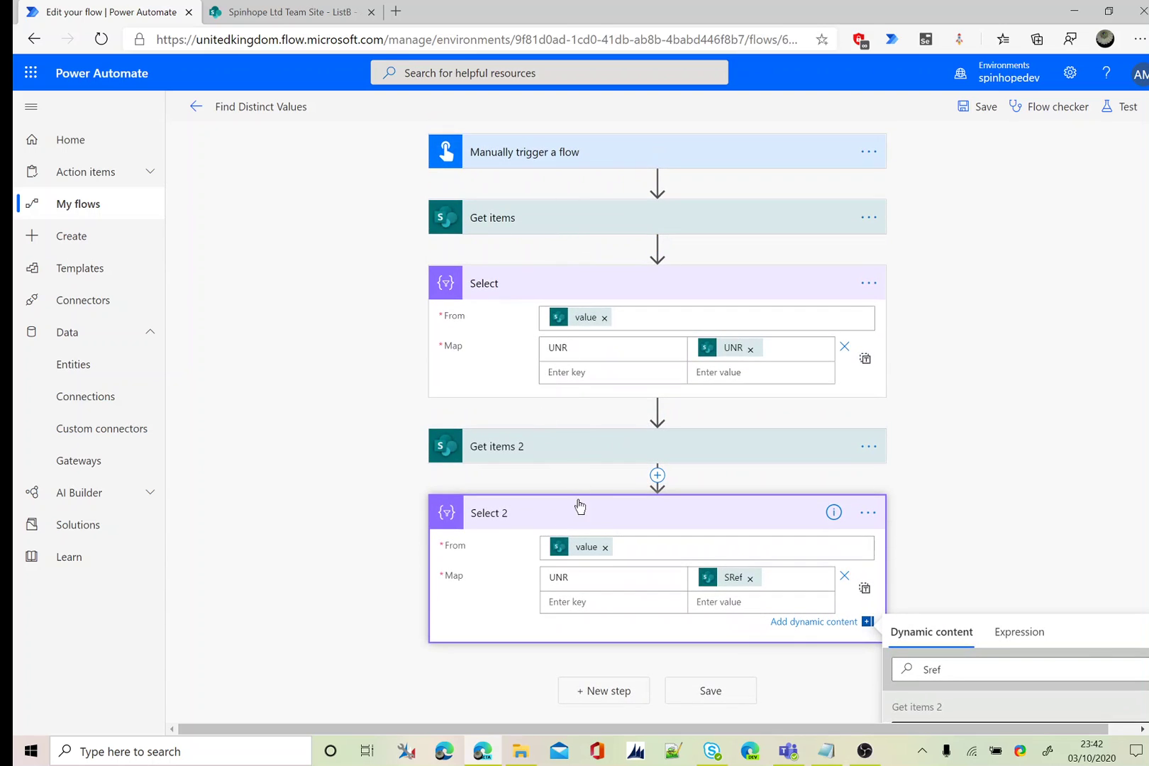
pyautogui.scroll(-3, 557, 678)
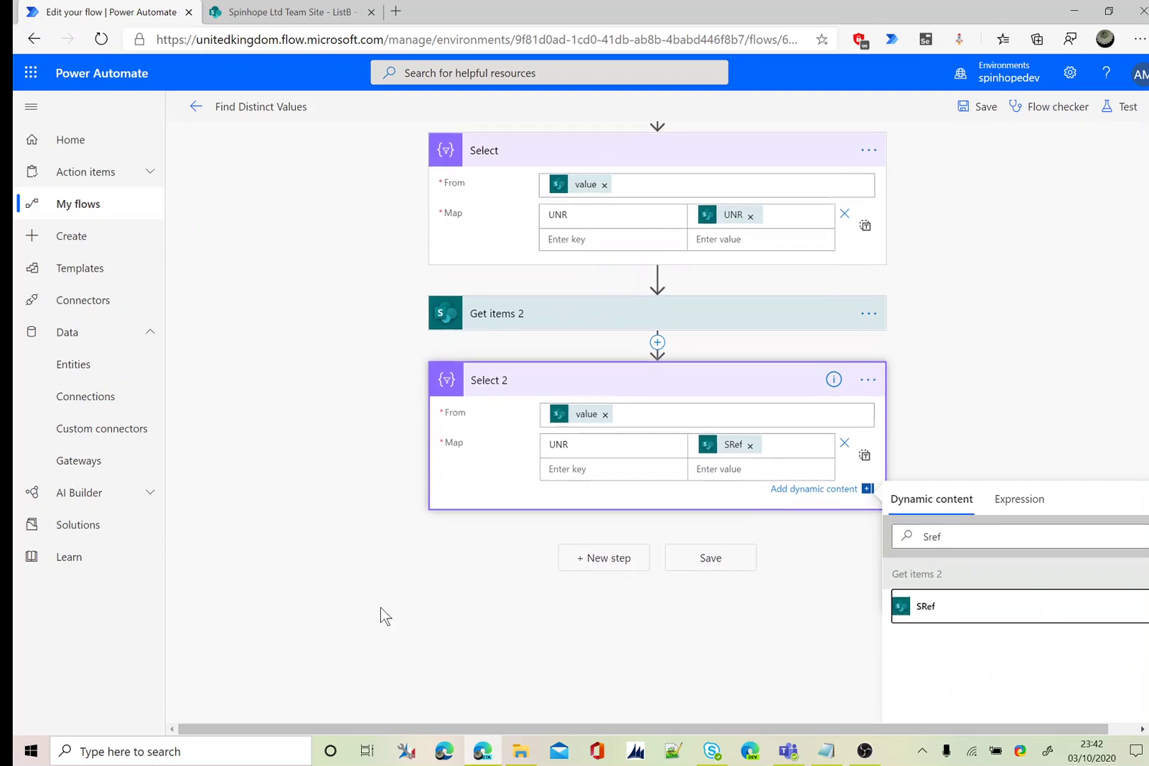
# Insert a Data Operation Compose action below Select 2, with Inputs left empty.
pyautogui.click(620, 557)
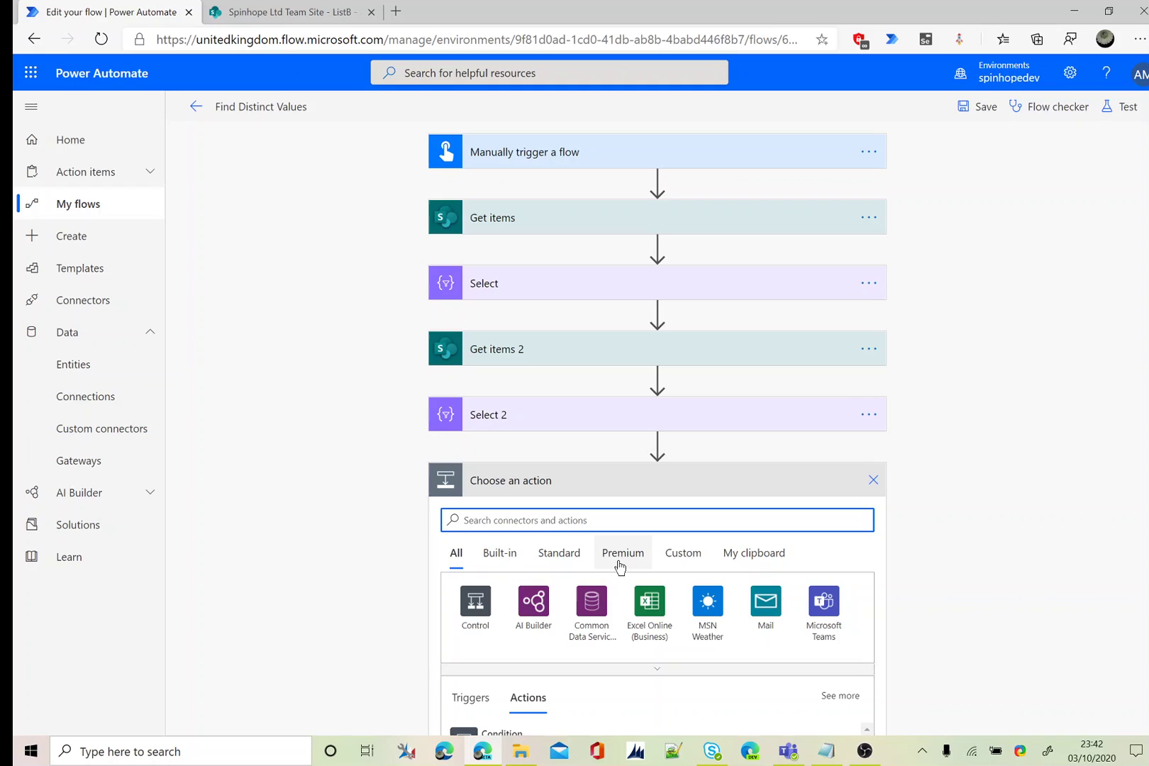
pyautogui.write('compose')
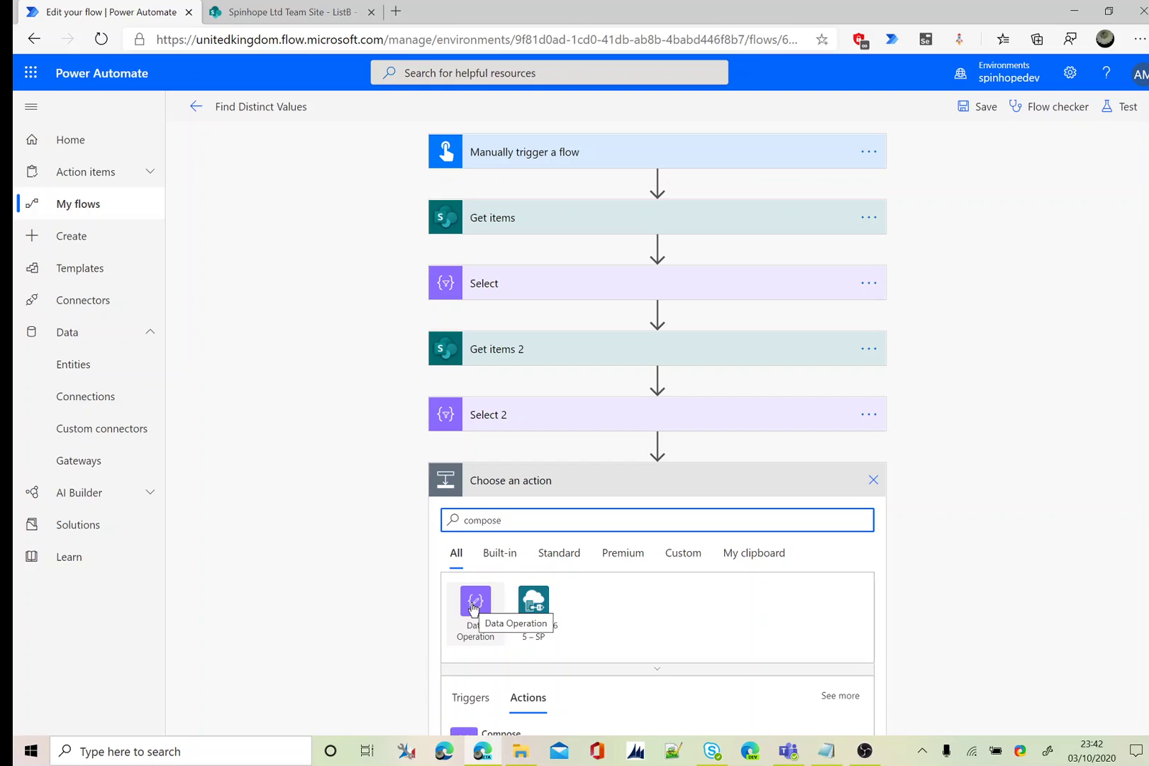
pyautogui.click(474, 603)
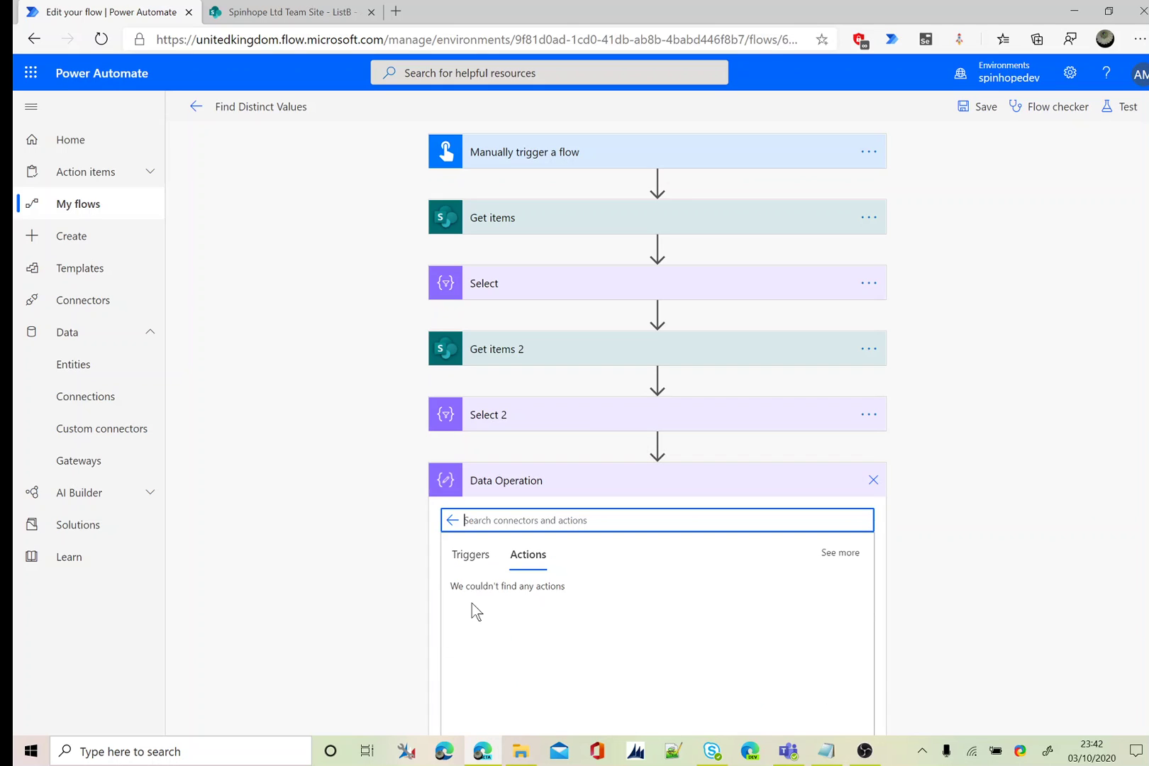
pyautogui.scroll(-4, 539, 461)
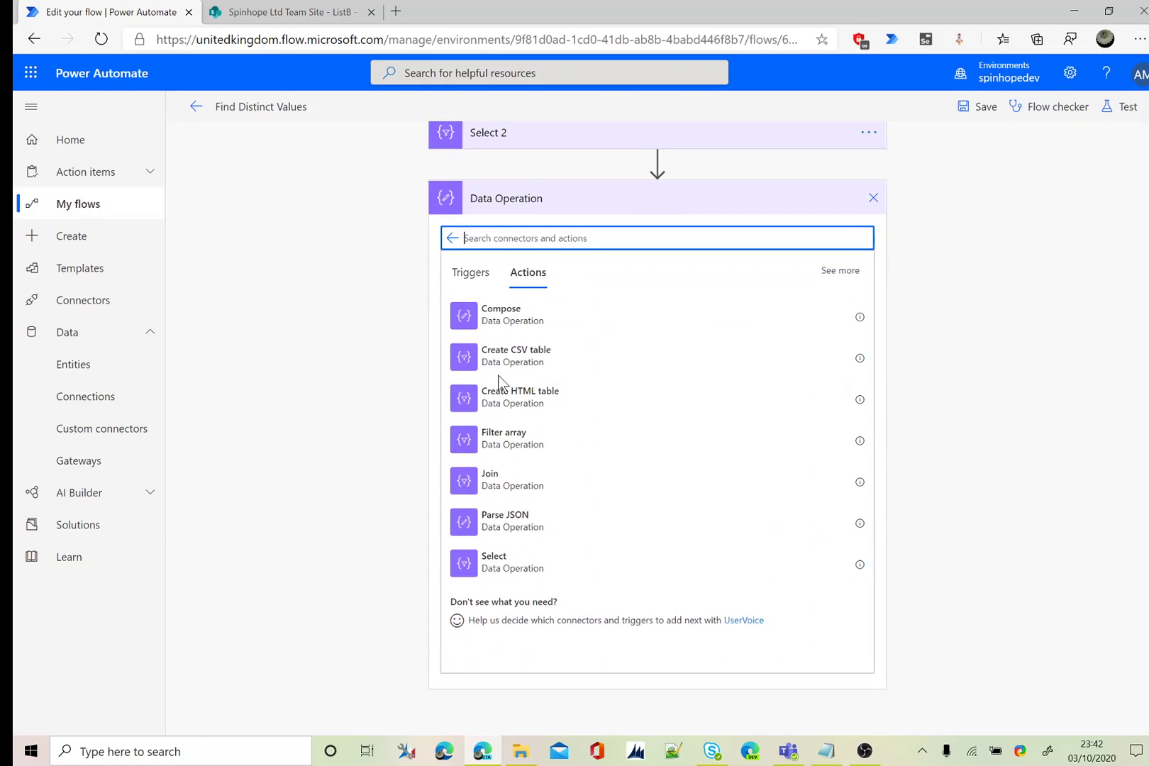
pyautogui.click(512, 326)
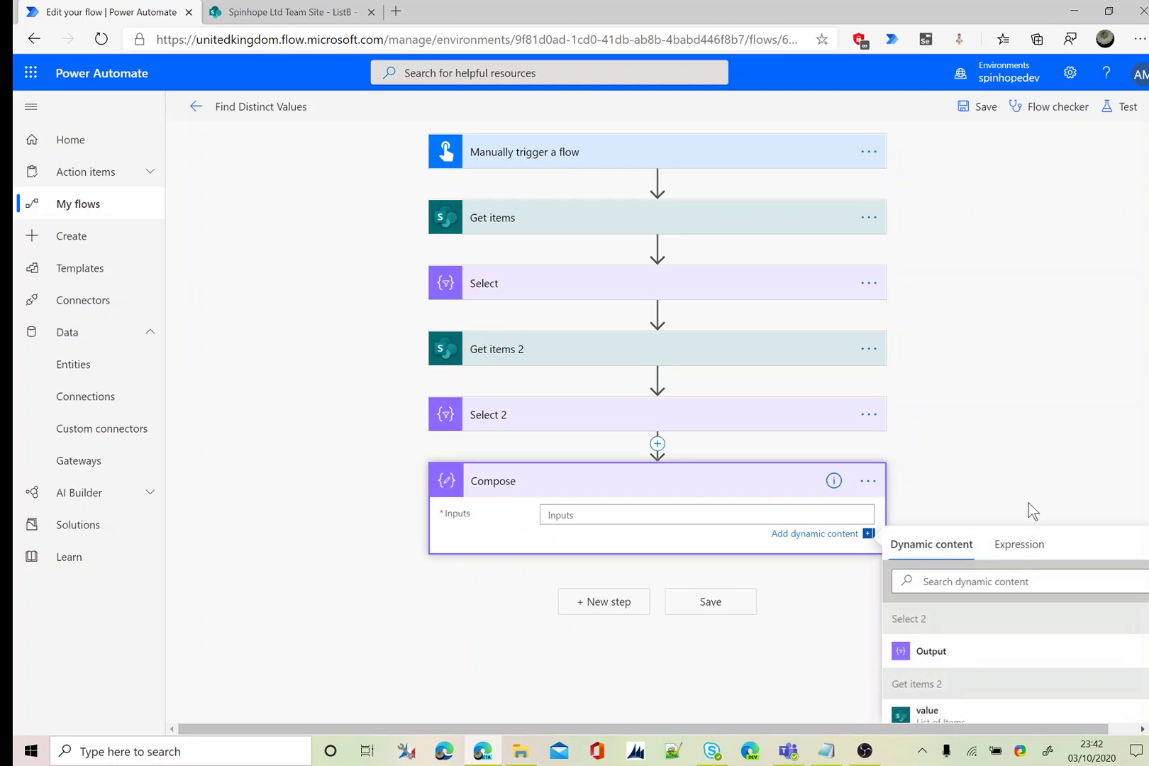
# Enter union(body('Select'),body('Select_2')) as the Compose Inputs expression.
pyautogui.click(1017, 545)
pyautogui.write('union')
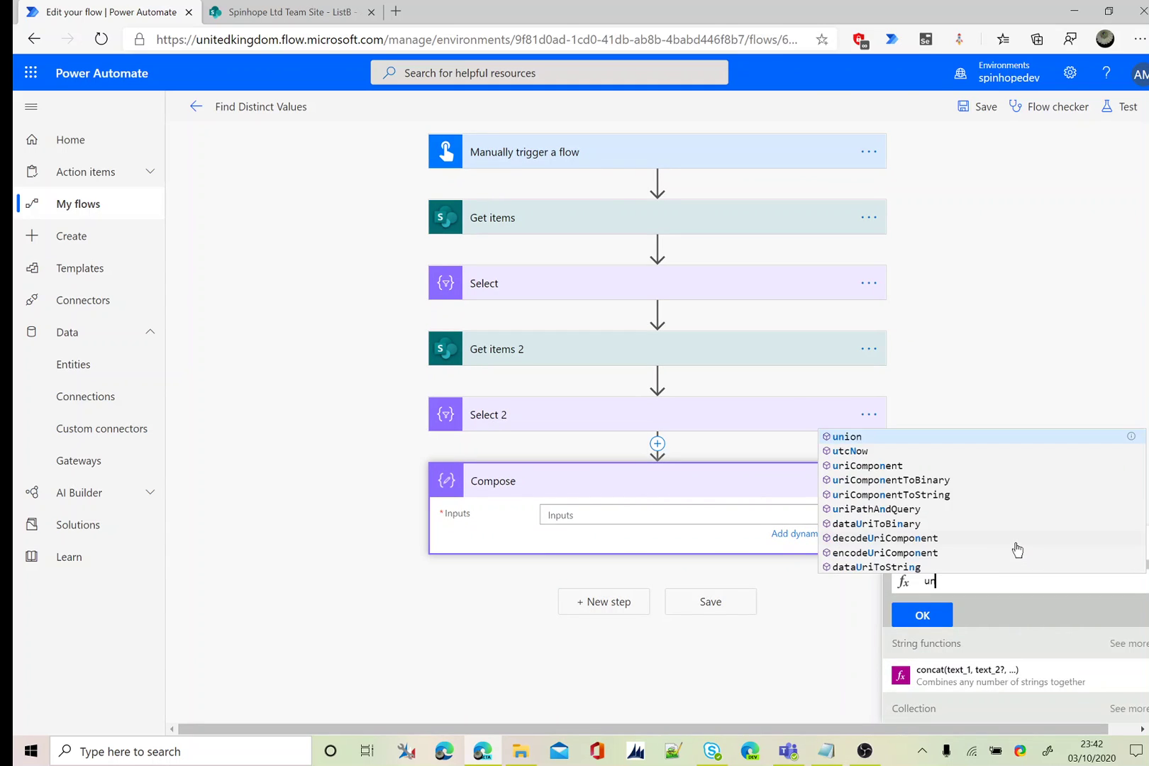
pyautogui.write('(')
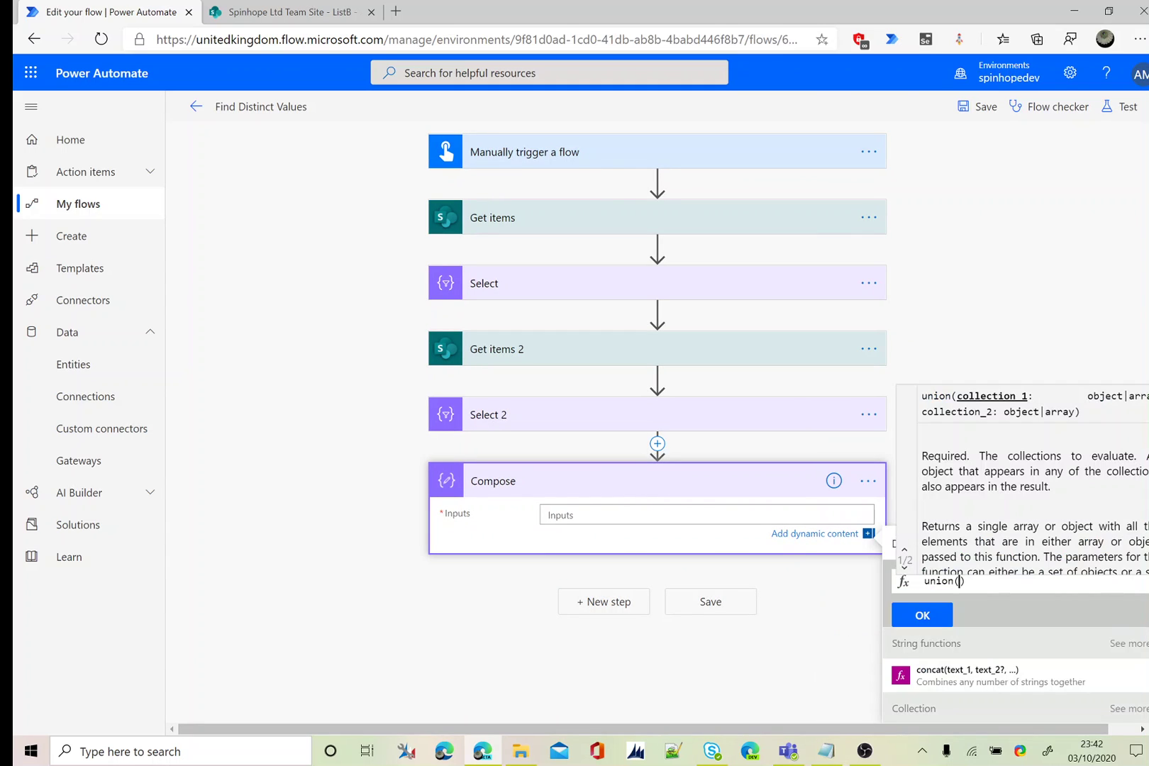
pyautogui.press('Escape')
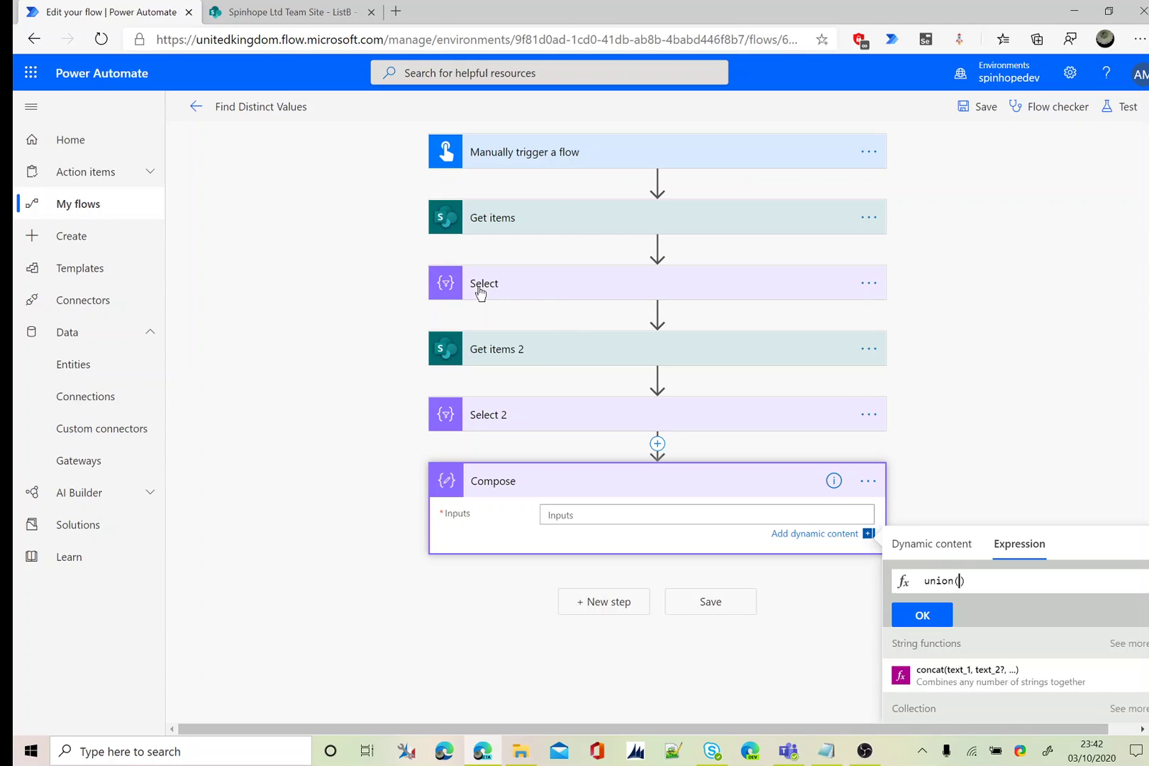
pyautogui.click(933, 546)
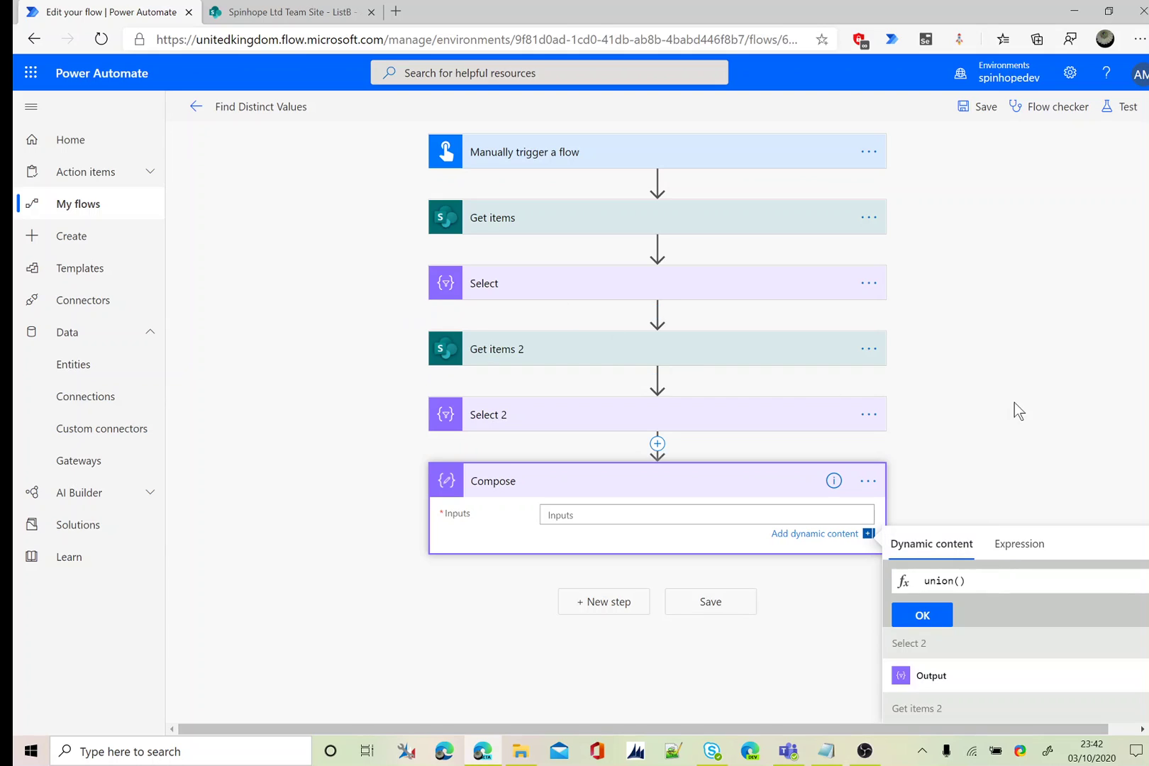
pyautogui.scroll(-3, 1014, 410)
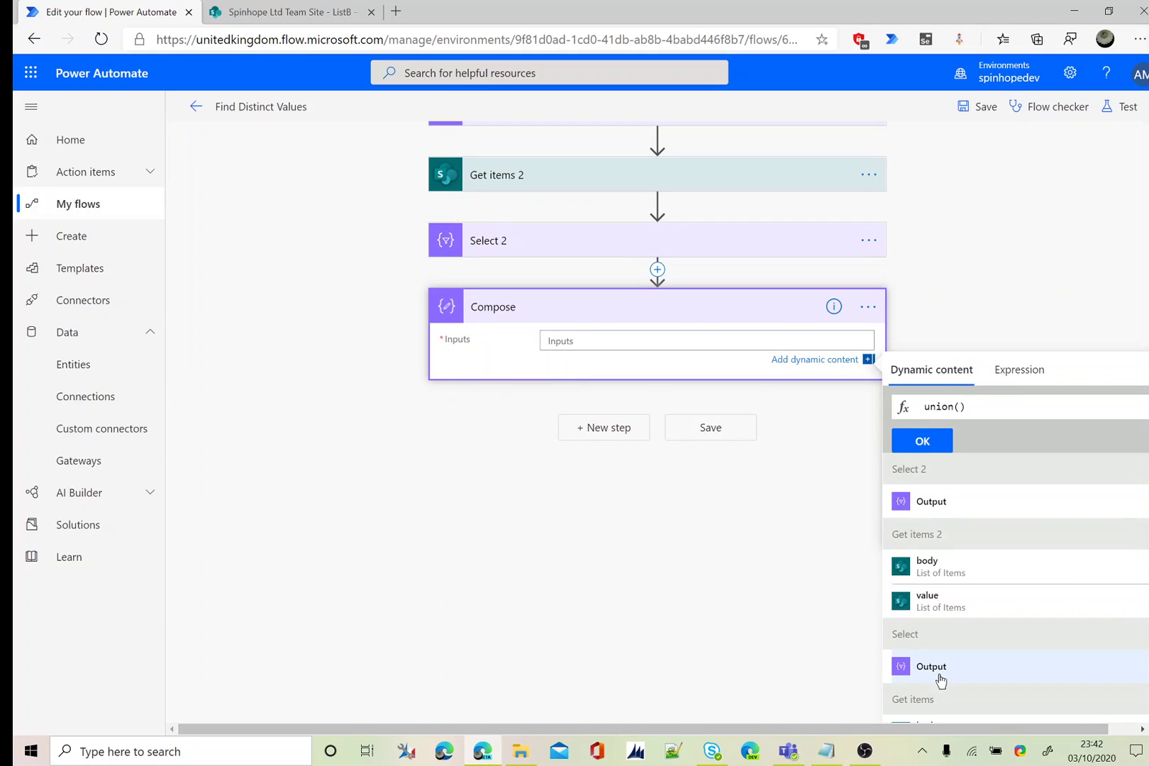
pyautogui.click(936, 671)
pyautogui.write(',')
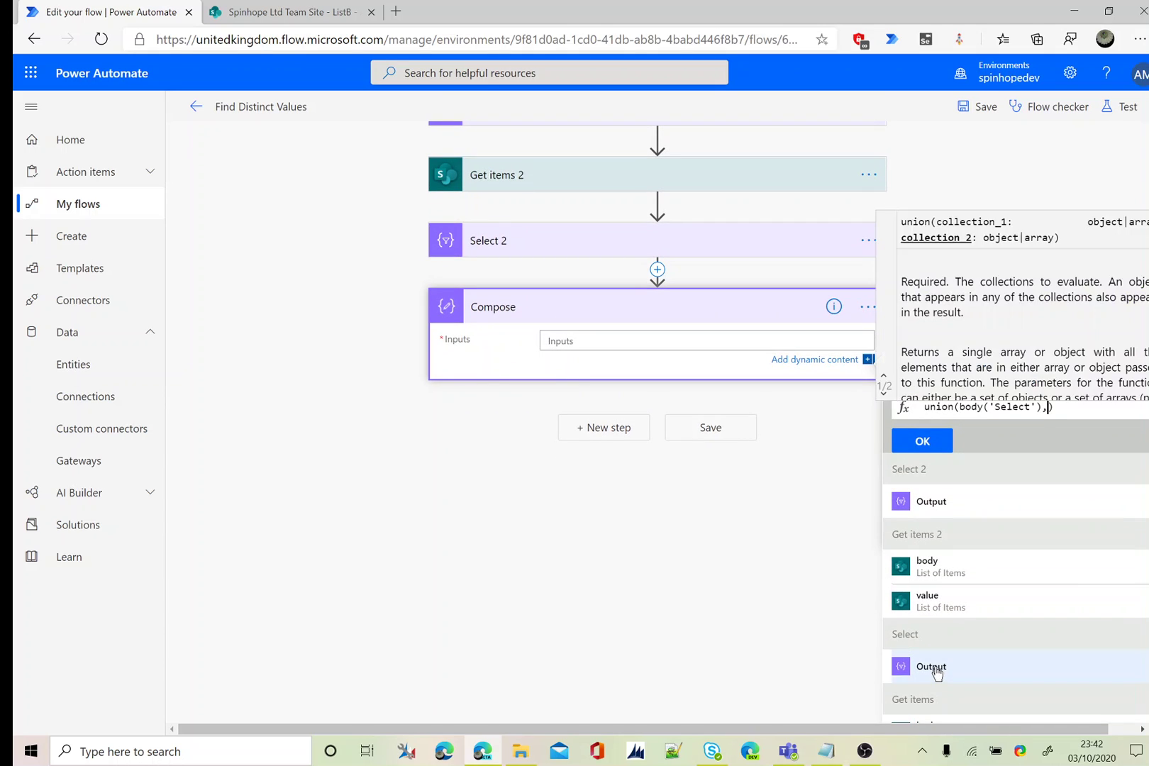
pyautogui.click(936, 502)
pyautogui.click(932, 441)
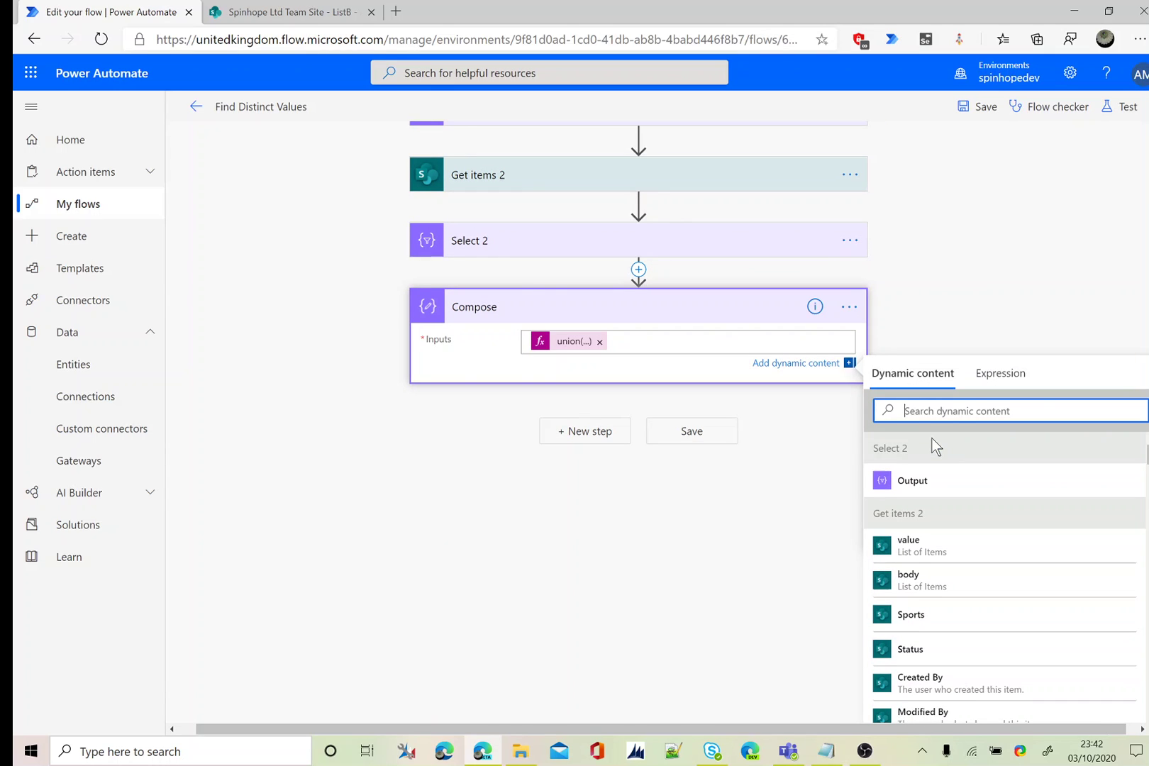
# Reopen the union expression and review its two Select arguments.
pyautogui.click(564, 341)
pyautogui.scroll(3, 258, 350)
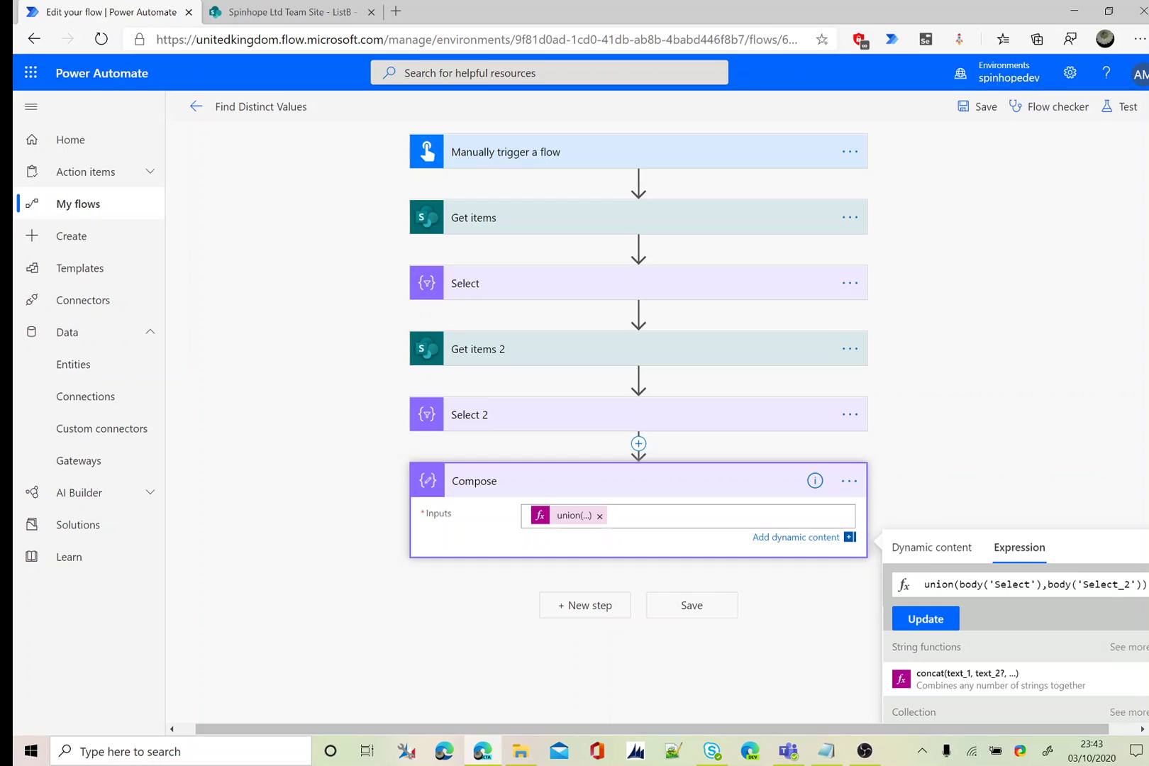
pyautogui.moveTo(959, 583); pyautogui.dragTo(1041, 583)
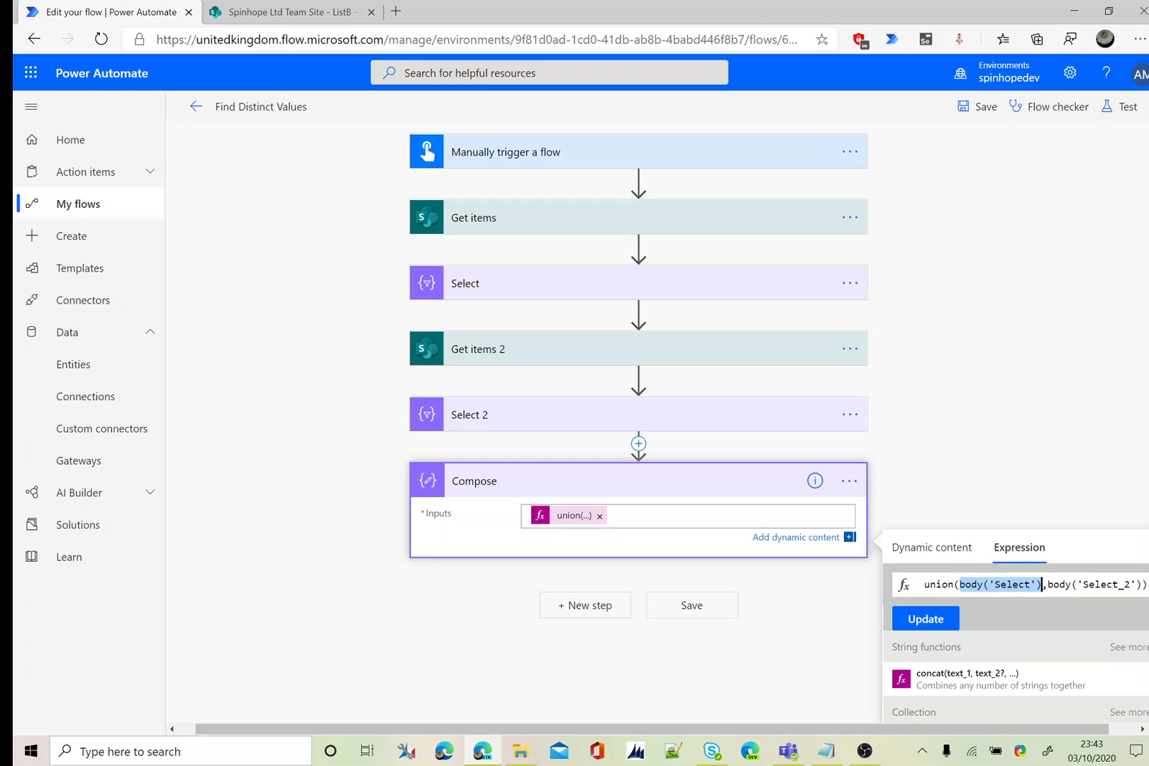
pyautogui.moveTo(1047, 583); pyautogui.dragTo(1133, 584)
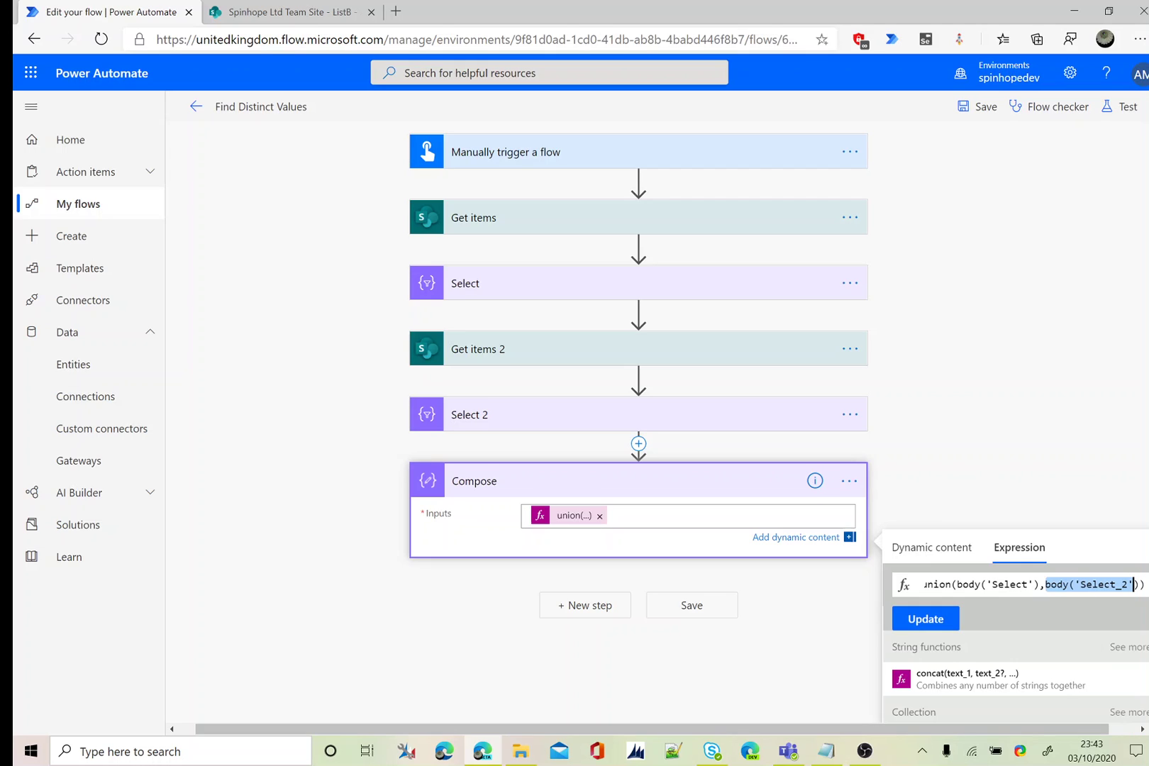
pyautogui.click(1145, 582)
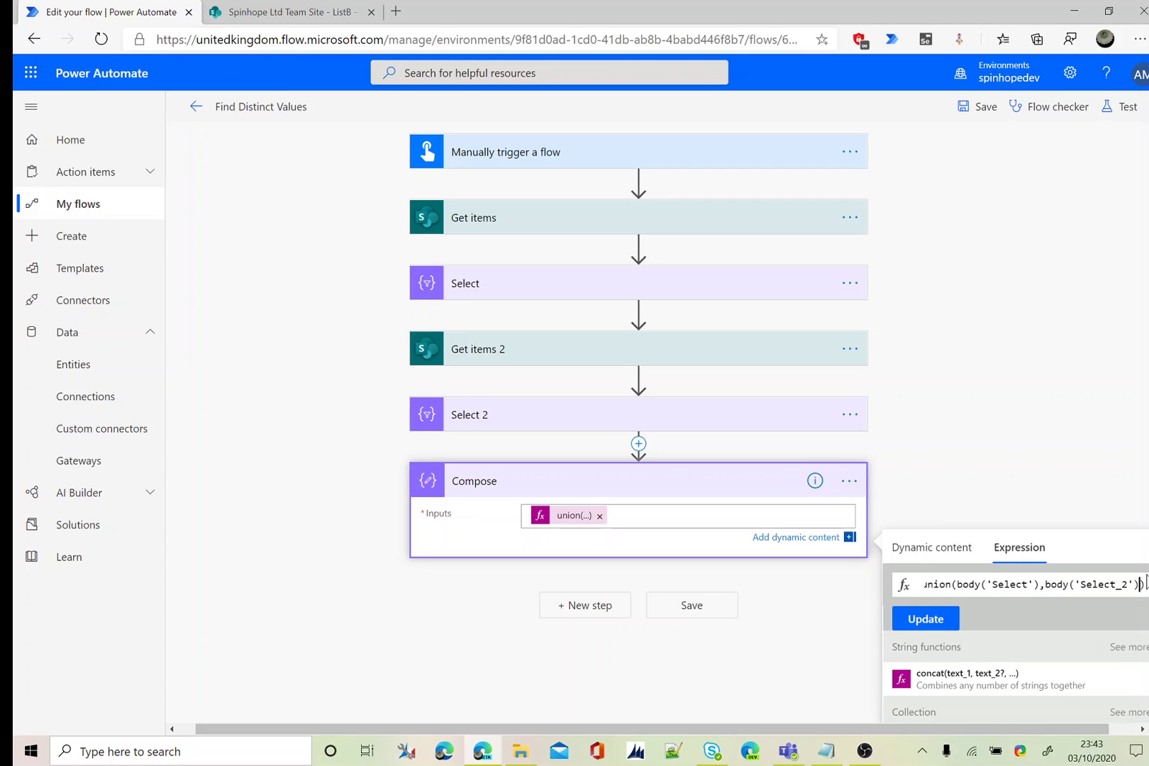
pyautogui.write(',')
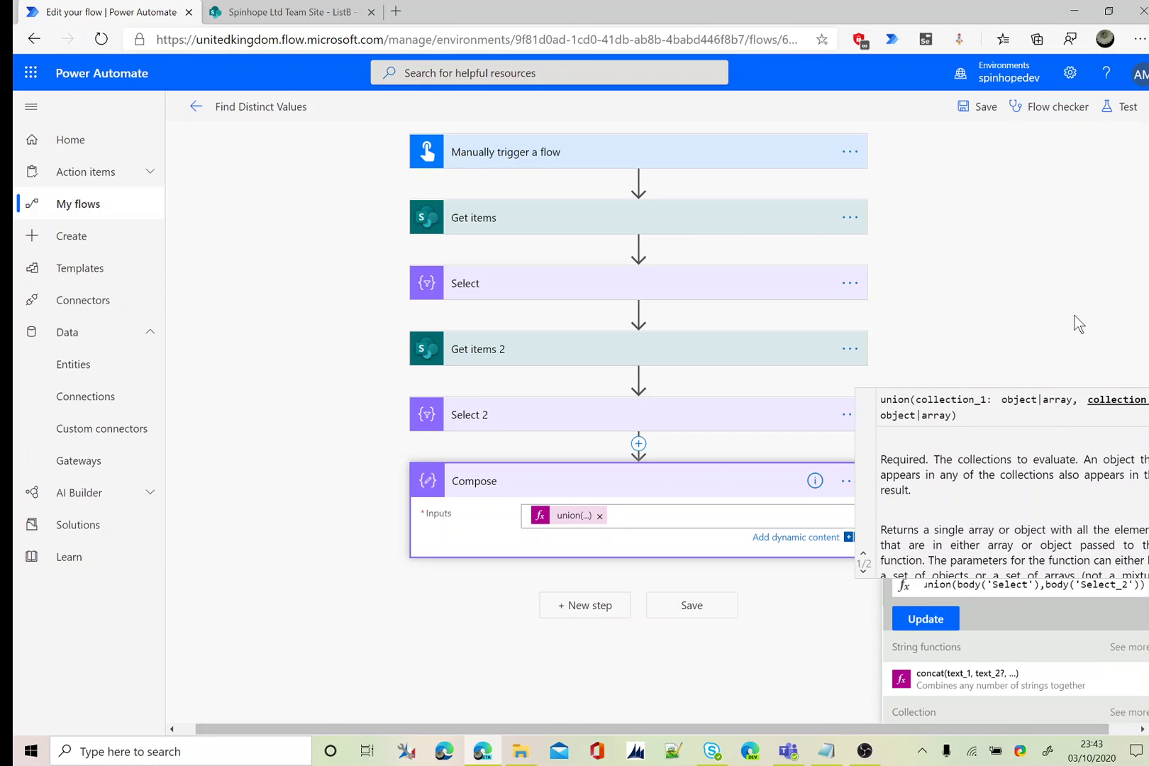
# Run a manual test of the flow.
pyautogui.click(992, 280)
pyautogui.click(1120, 106)
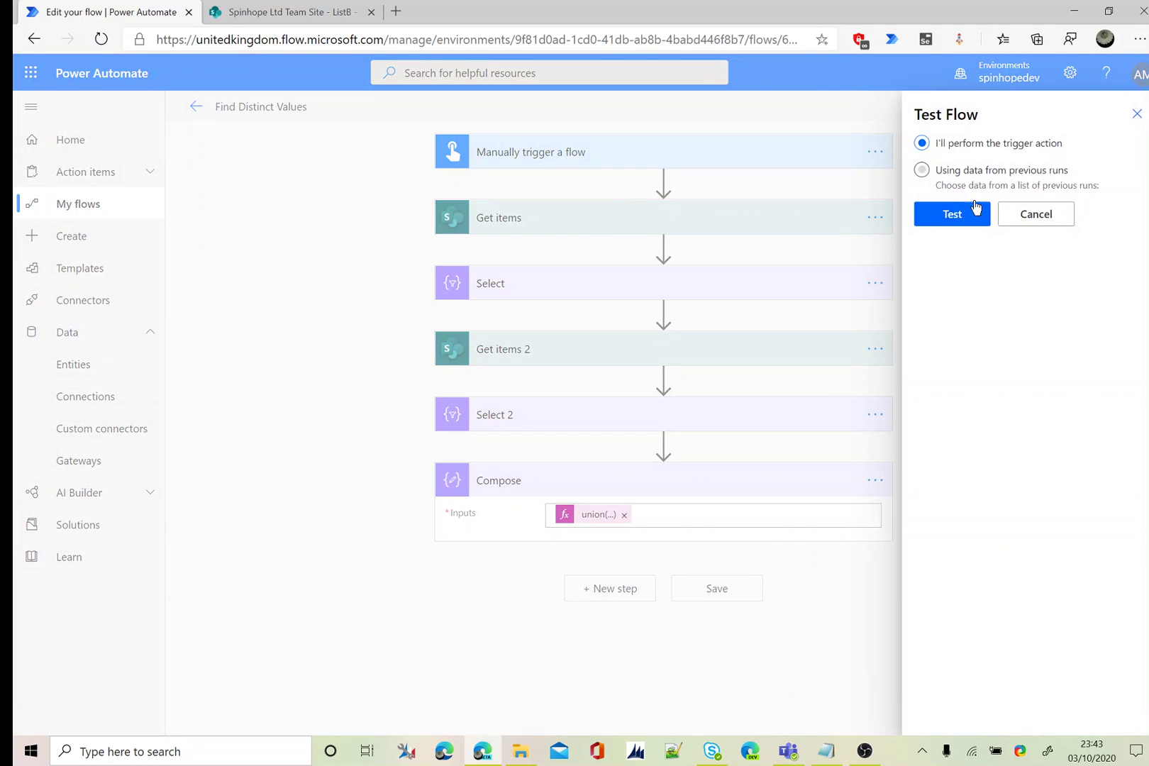
pyautogui.click(949, 215)
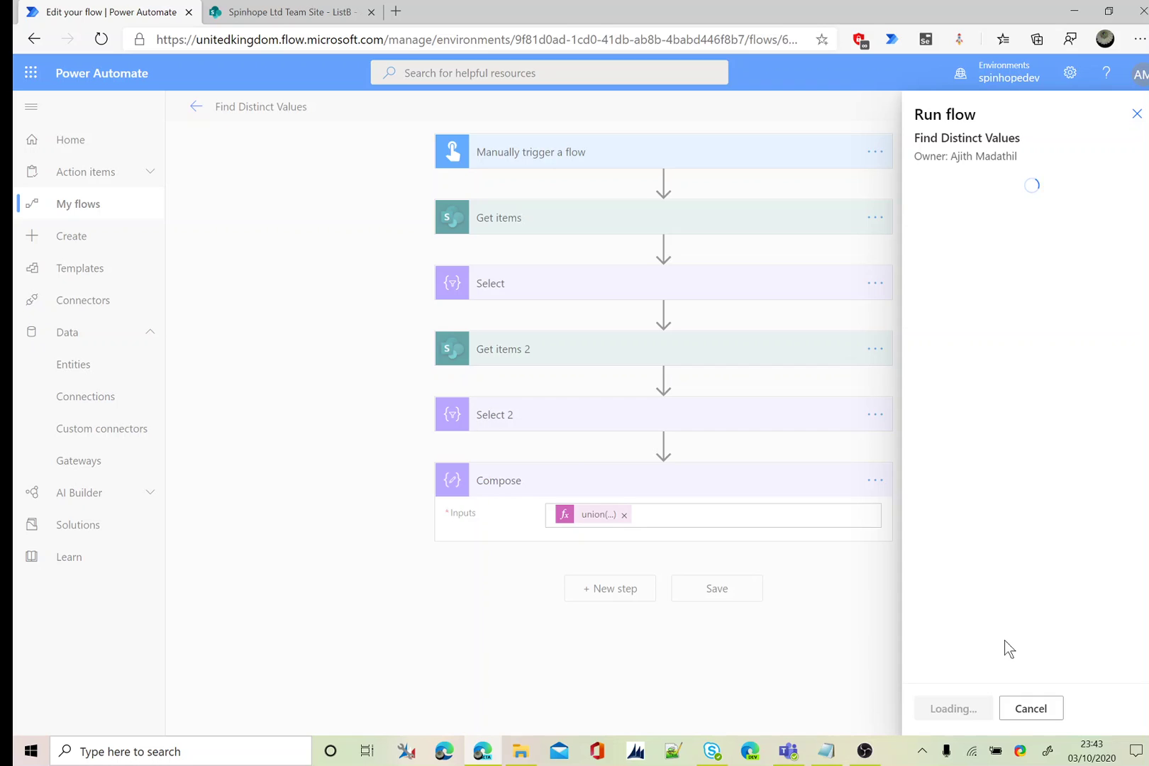
pyautogui.click(946, 708)
pyautogui.click(942, 708)
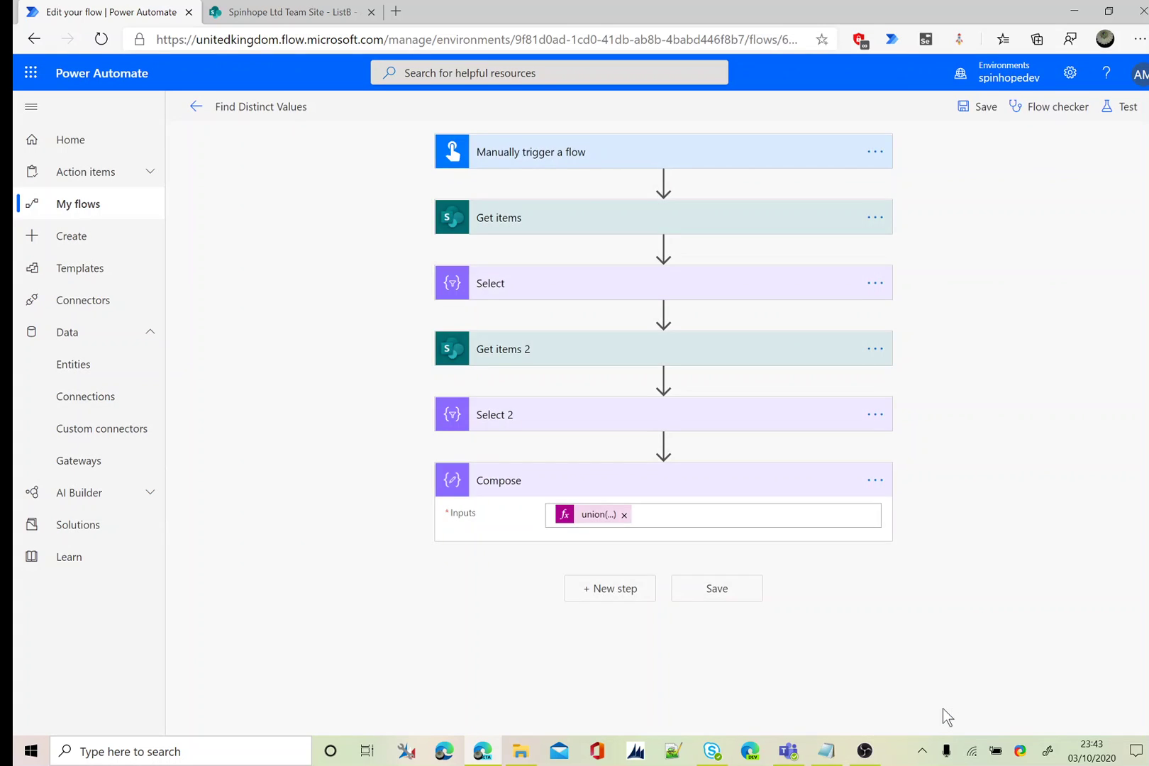
# Inspect the Compose run inputs and outputs down to the final UNR values 650 and 950.
pyautogui.click(555, 517)
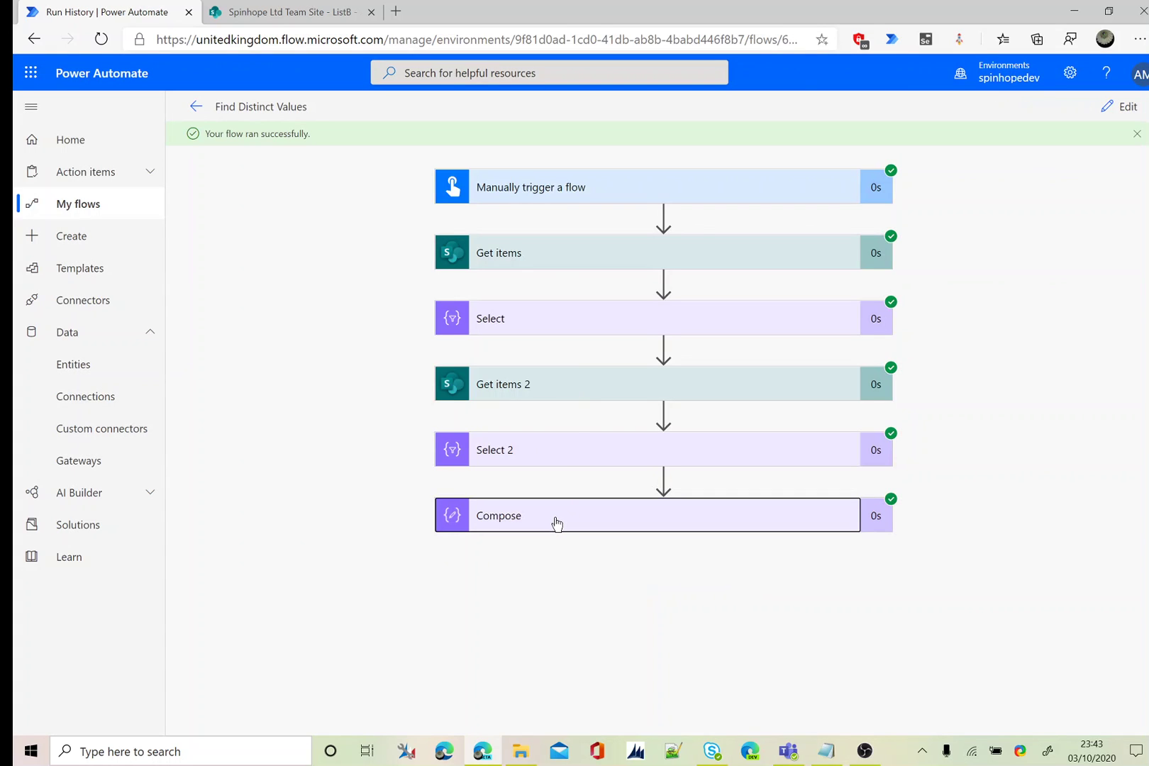
pyautogui.click(481, 477)
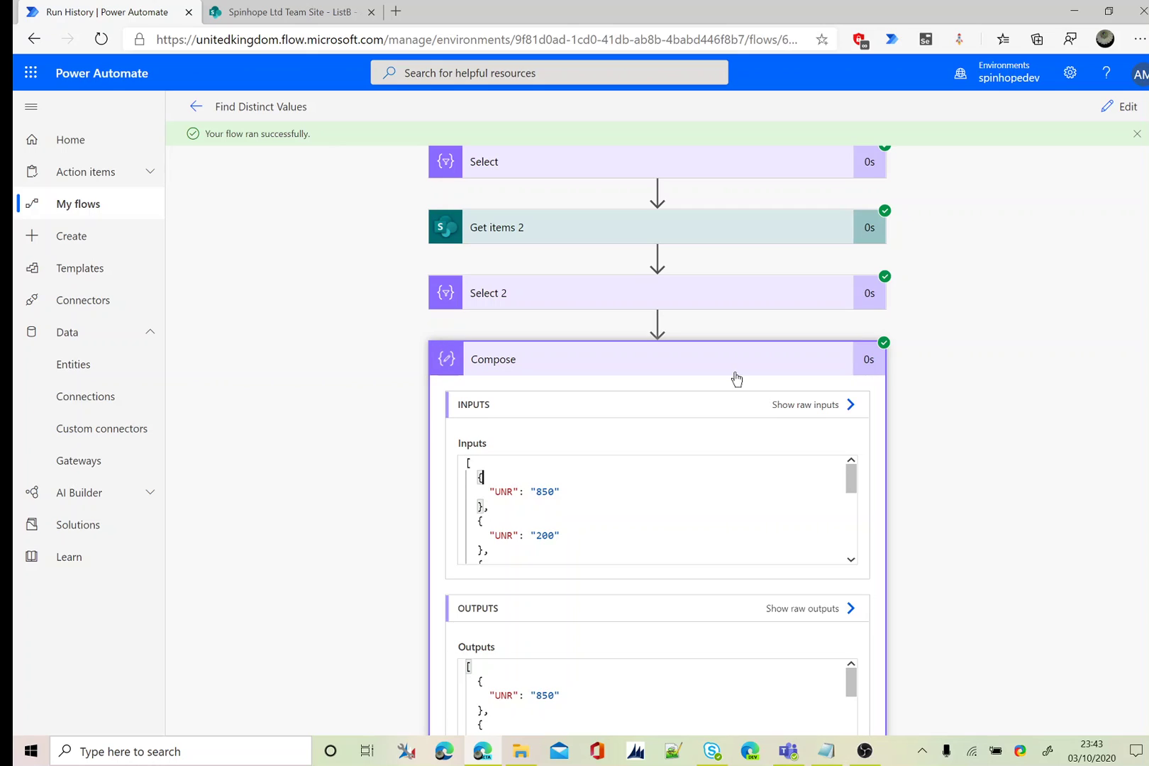
pyautogui.scroll(-2, 601, 663)
pyautogui.click(560, 585)
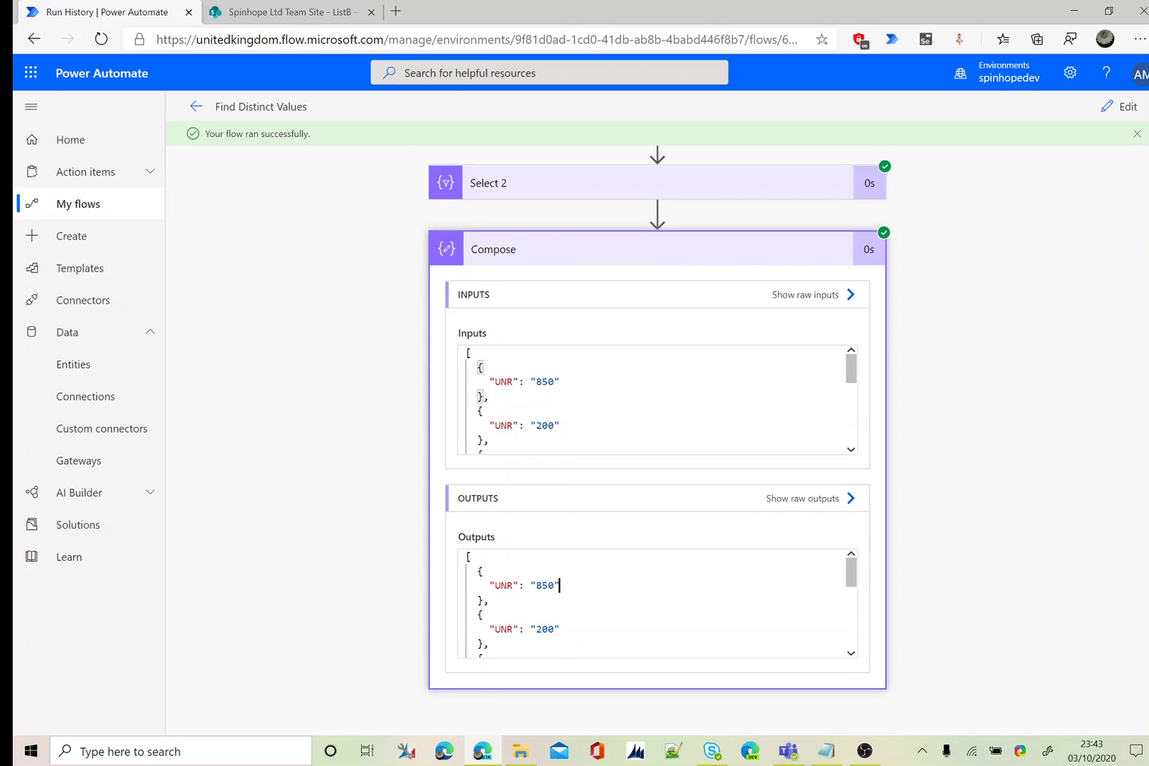
pyautogui.press('Down')
pyautogui.press('Down')
pyautogui.press('Down')
pyautogui.press('Down')
pyautogui.press('Down')
pyautogui.press('Down')
pyautogui.press('Down')
pyautogui.press('Down')
pyautogui.press('Down')
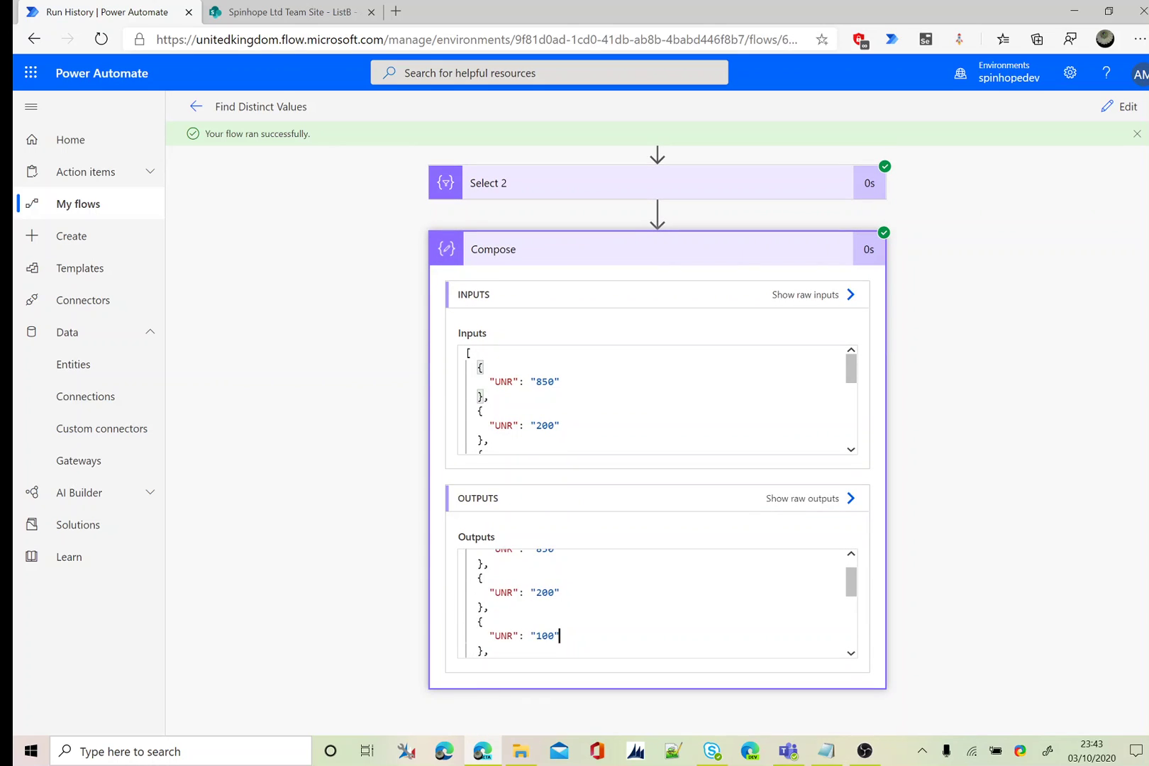
pyautogui.press('Down')
pyautogui.press('Down')
pyautogui.press('Down')
pyautogui.press('Down')
pyautogui.press('Down')
pyautogui.press('Down')
pyautogui.press('Down')
pyautogui.press('Down')
pyautogui.press('Down')
pyautogui.press('Down')
pyautogui.press('Down')
pyautogui.press('Down')
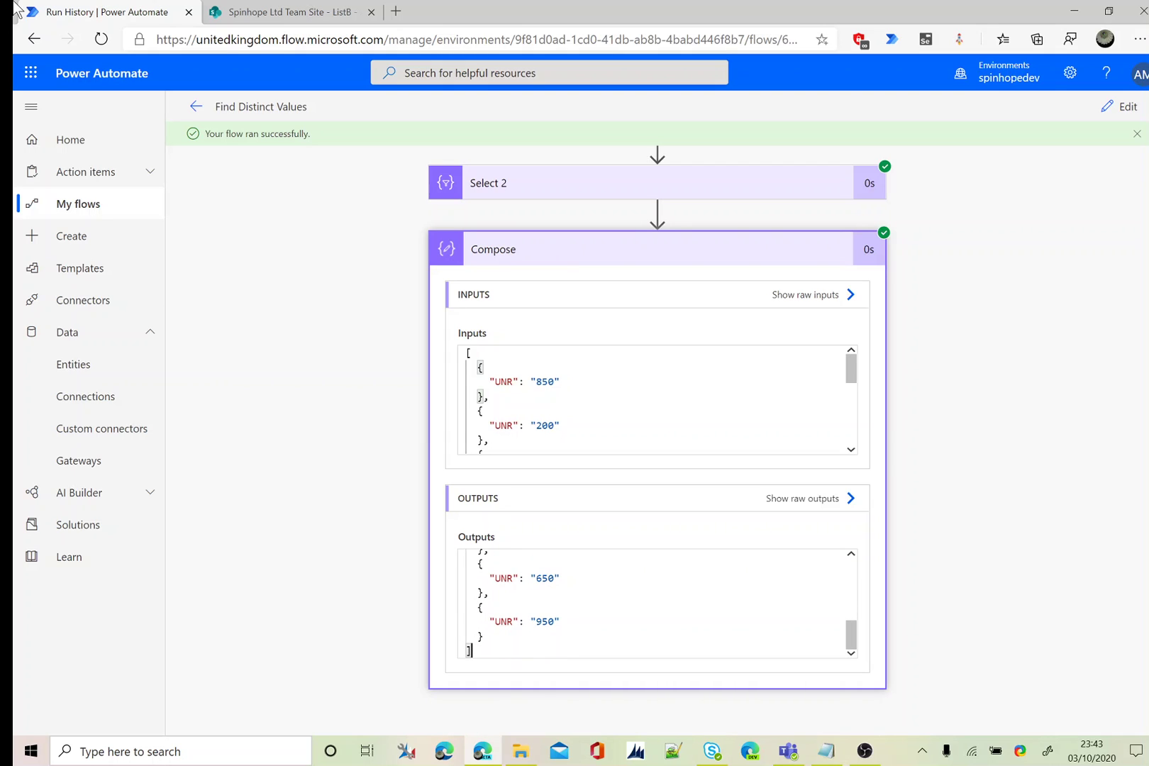
# Compare ListA's and ListB's UNR values in SharePoint, then return to the run results.
pyautogui.click(277, 9)
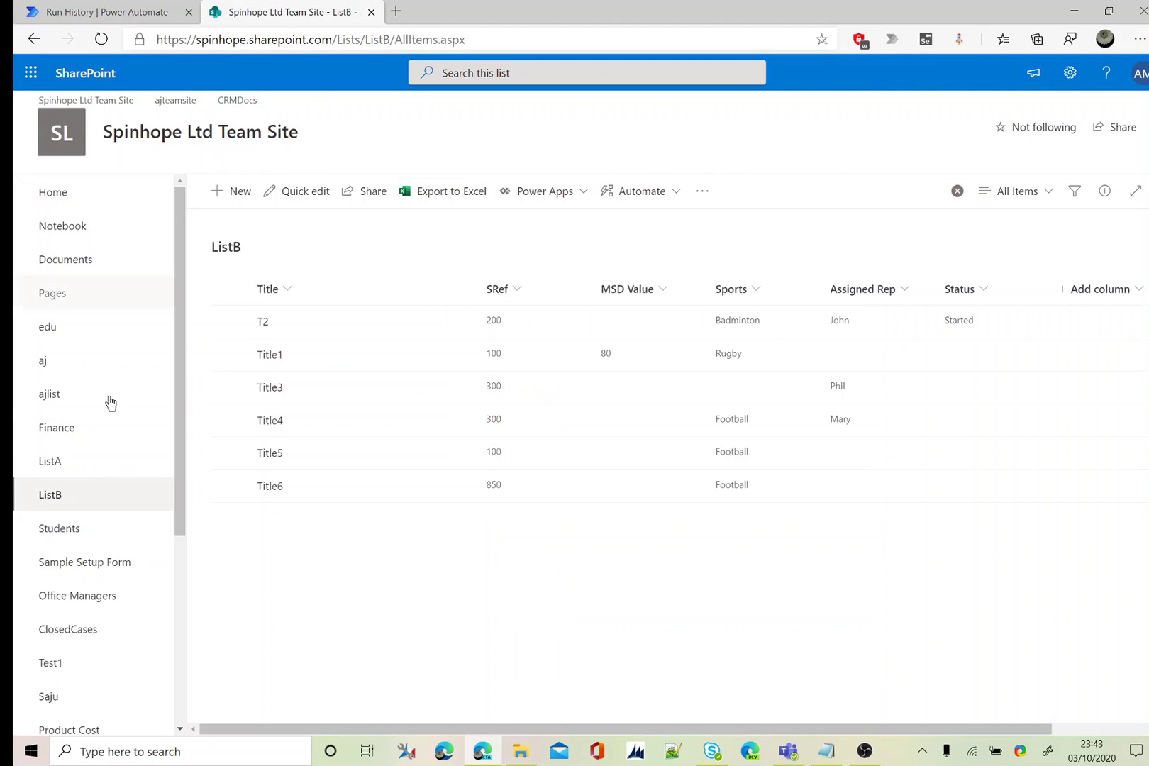
pyautogui.click(44, 467)
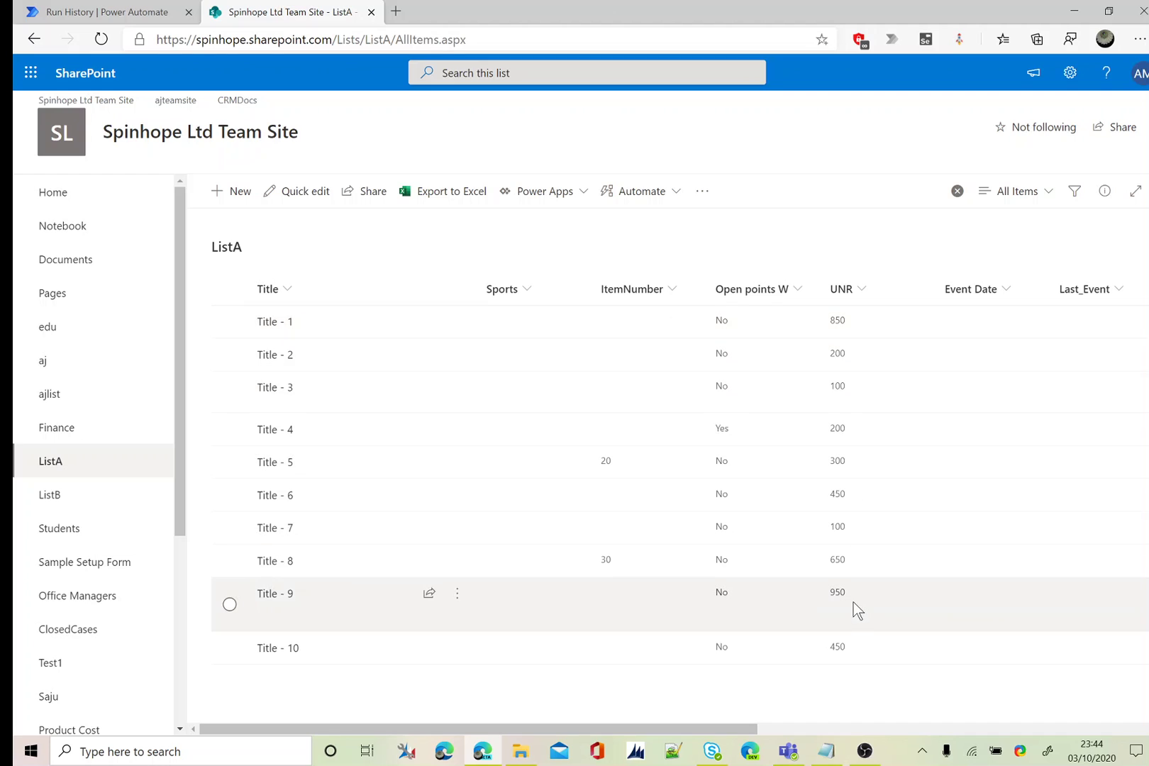
pyautogui.click(69, 504)
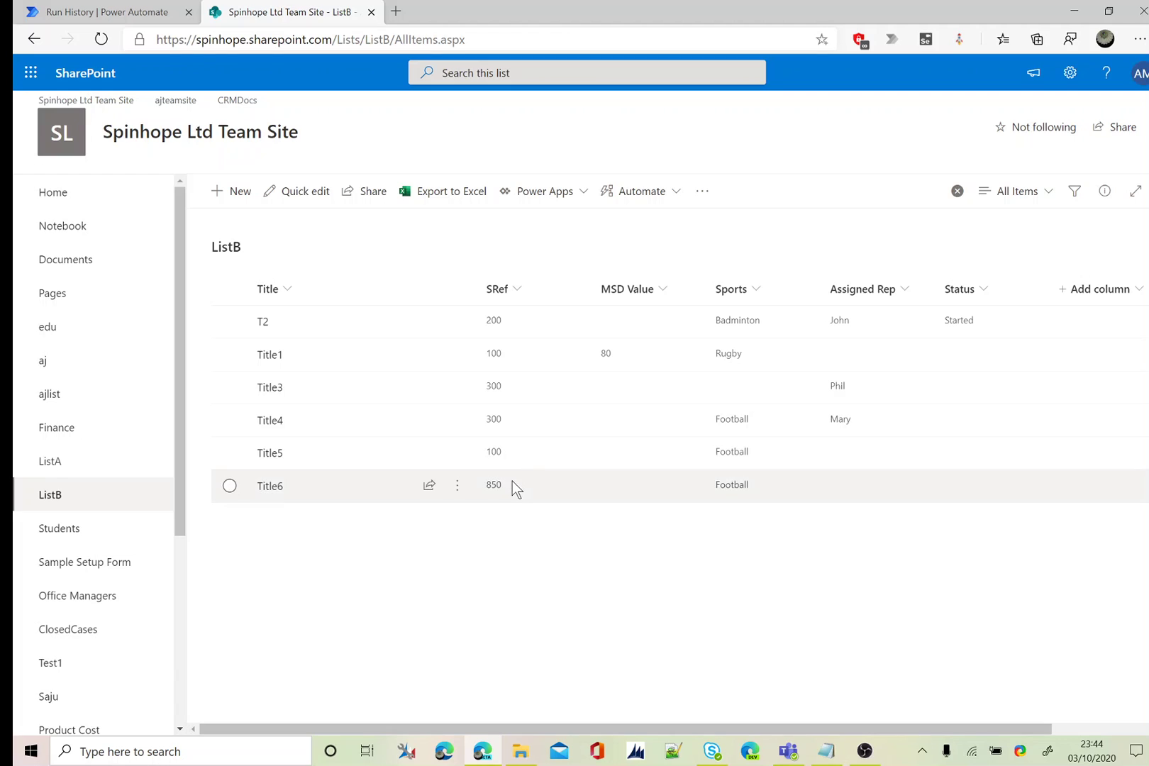
pyautogui.click(150, 17)
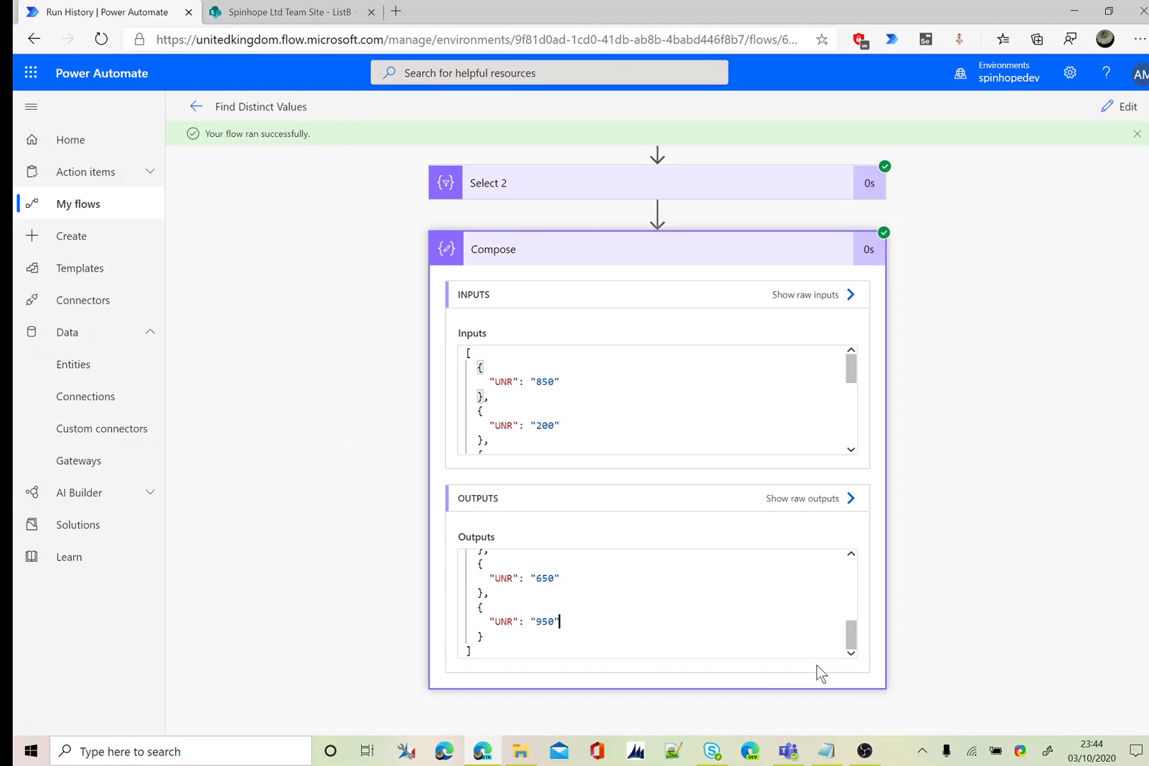
# Switch the Find Distinct Values flow from the run view back into Edit mode.
pyautogui.moveTo(851, 636); pyautogui.dragTo(855, 571)
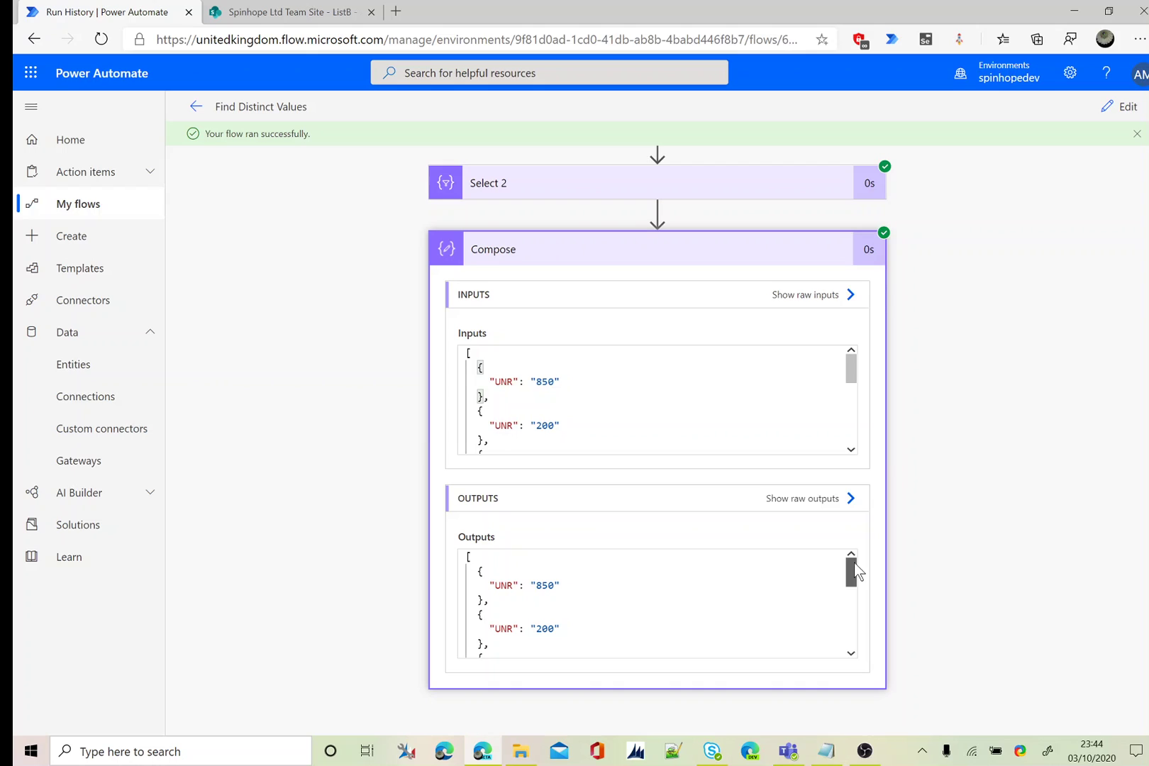
pyautogui.click(1112, 108)
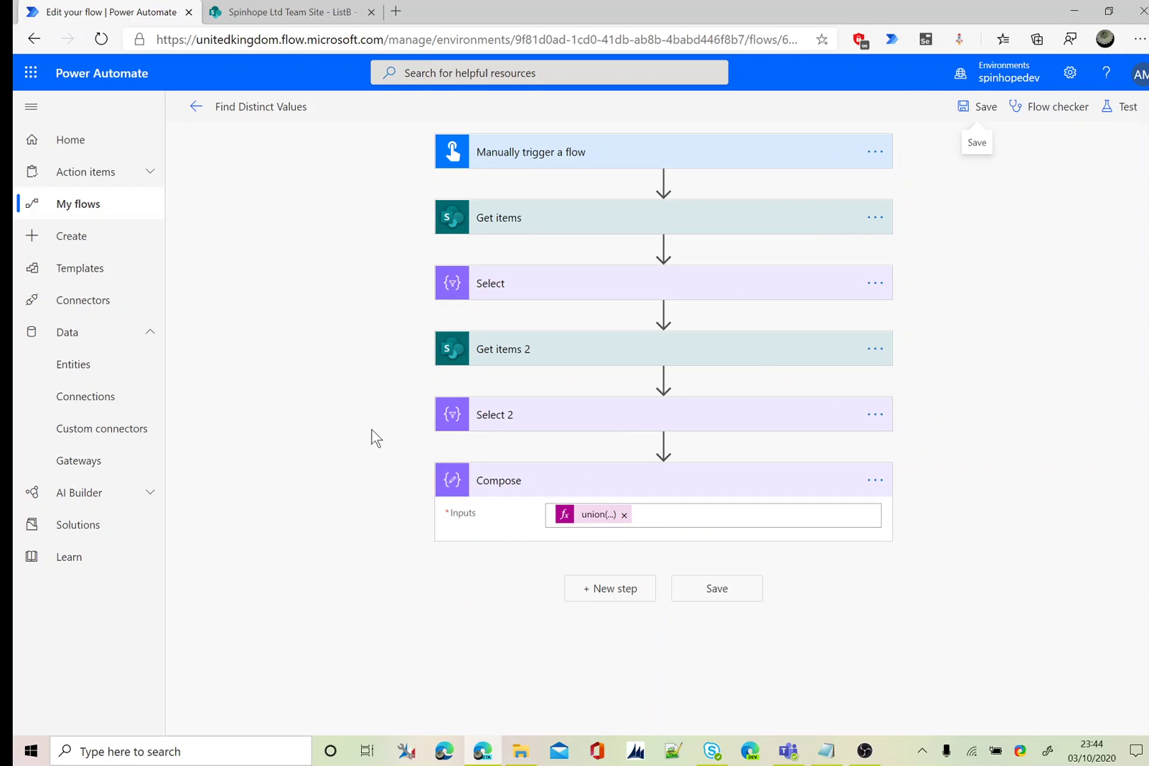